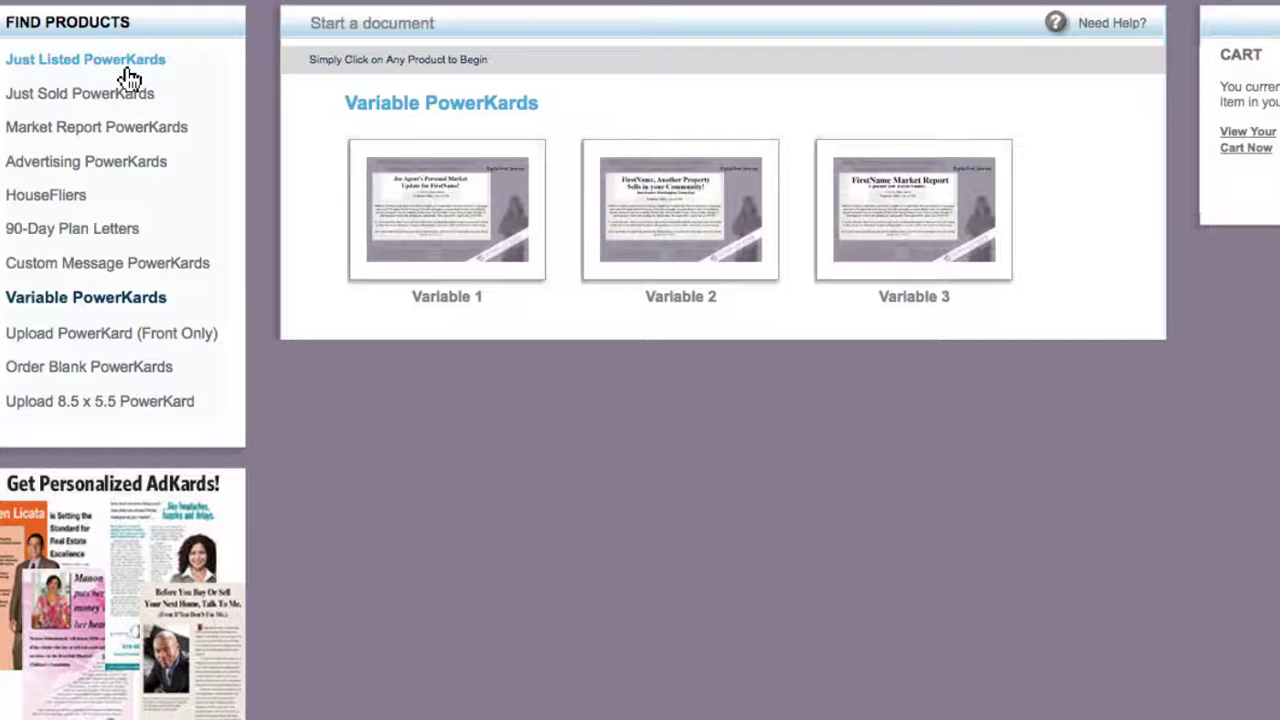
- Show the Advertising PowerKards designs and dismiss the suggested-messages popup
{"action": "left_click", "coordinate": [127, 68]}
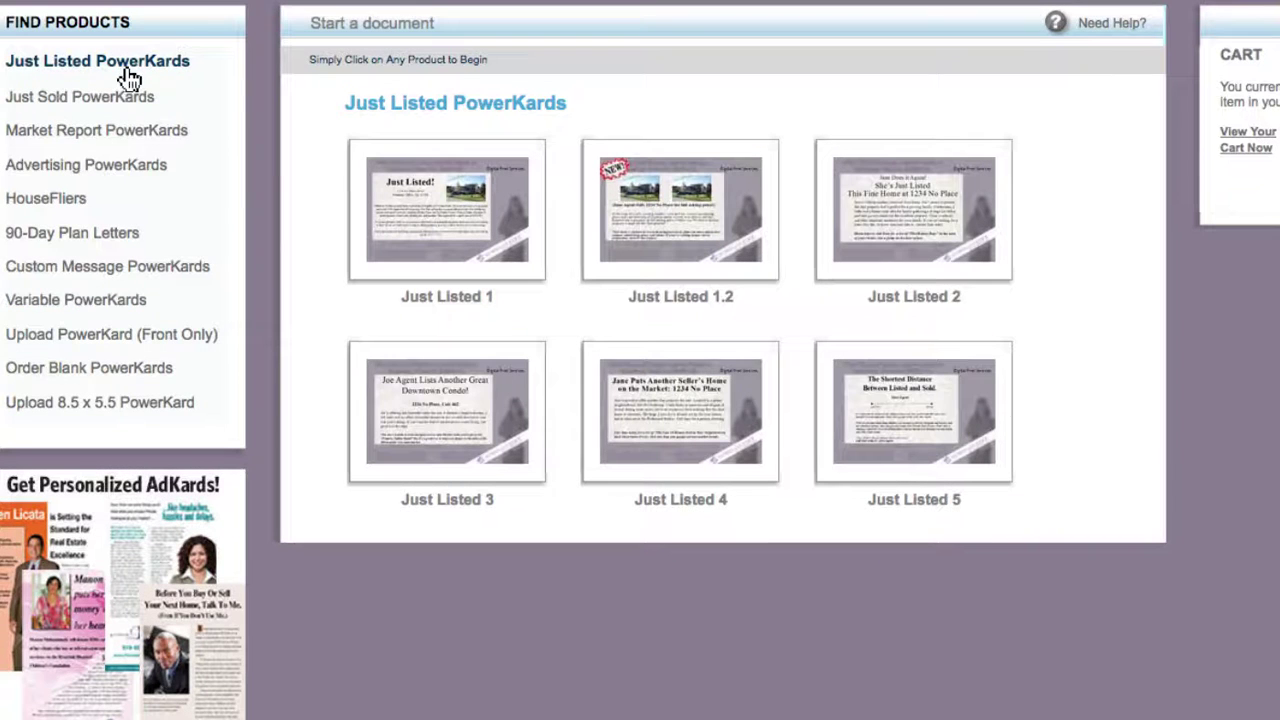
{"action": "left_click", "coordinate": [115, 167]}
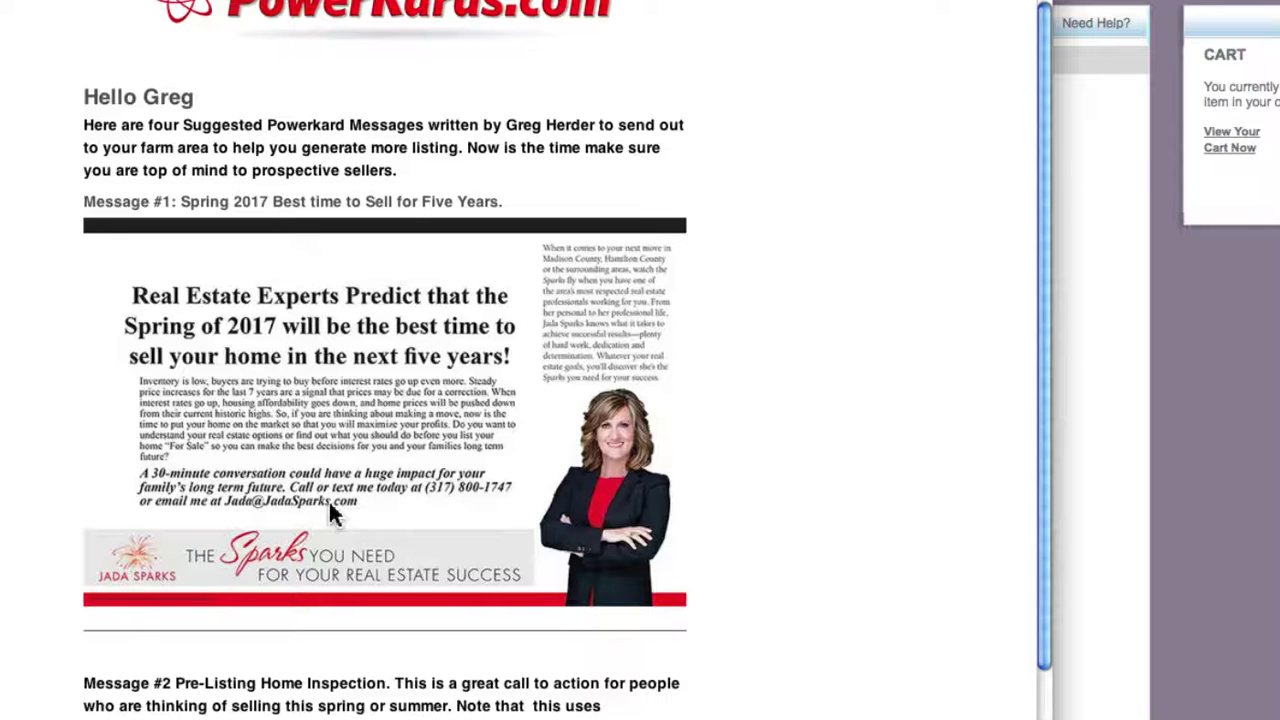
{"action": "left_click", "coordinate": [1120, 612]}
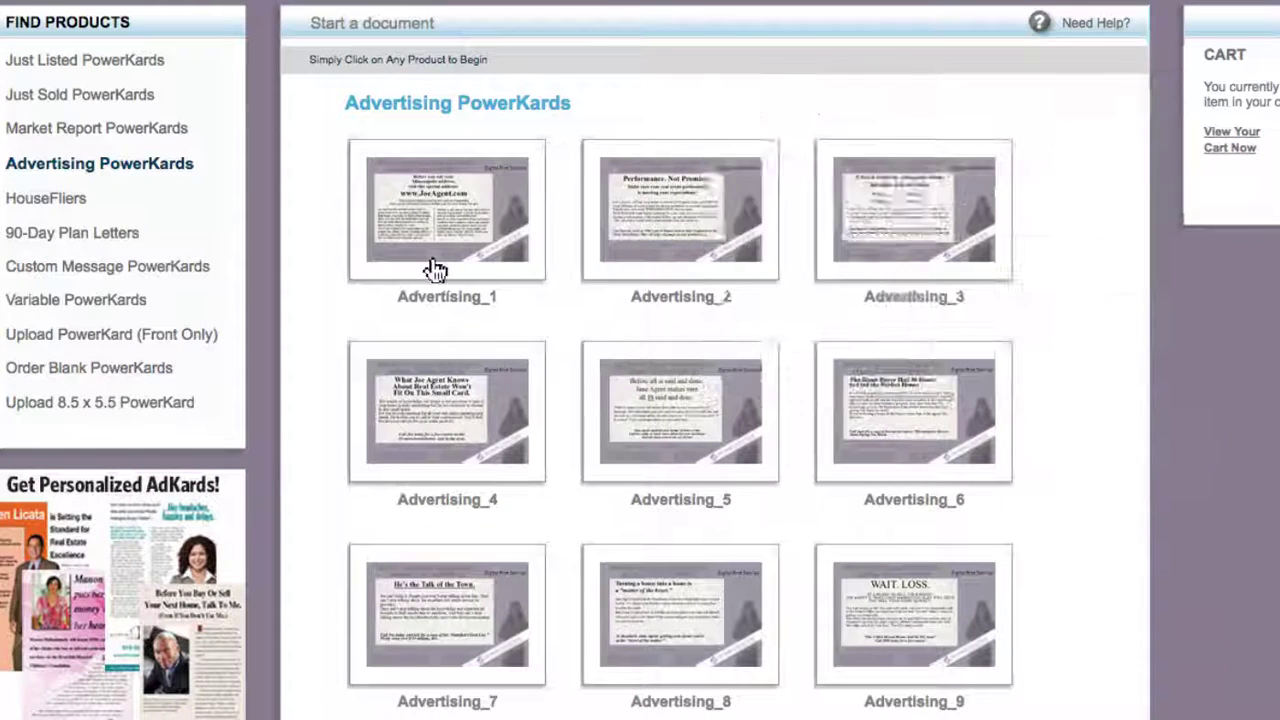
{"action": "mouse_move", "coordinate": [430, 266]}
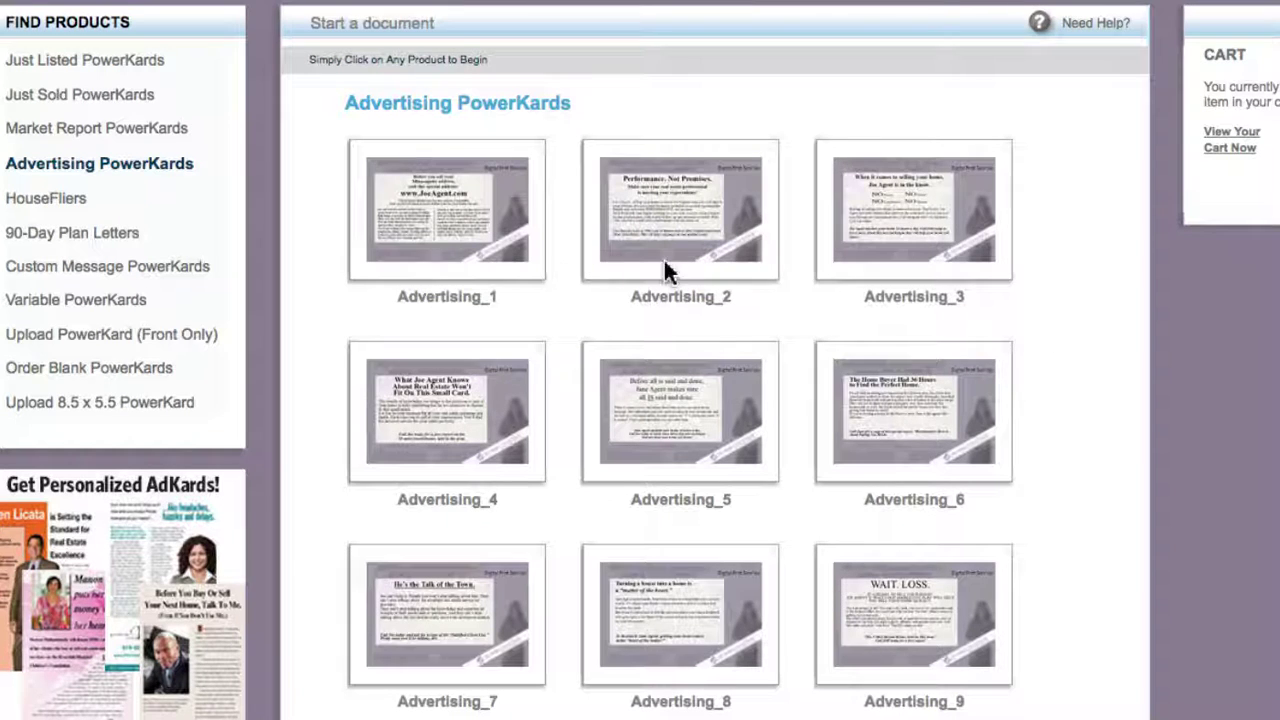
{"action": "mouse_move", "coordinate": [672, 265]}
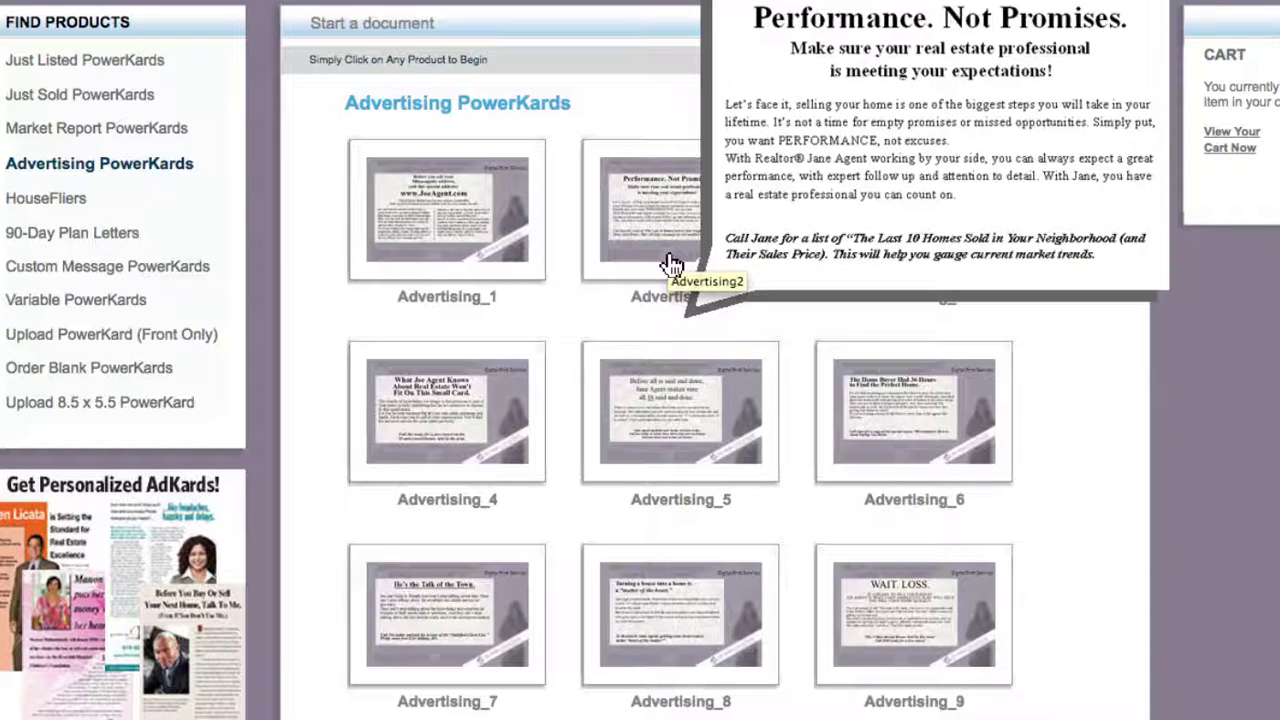
{"action": "mouse_move", "coordinate": [923, 251]}
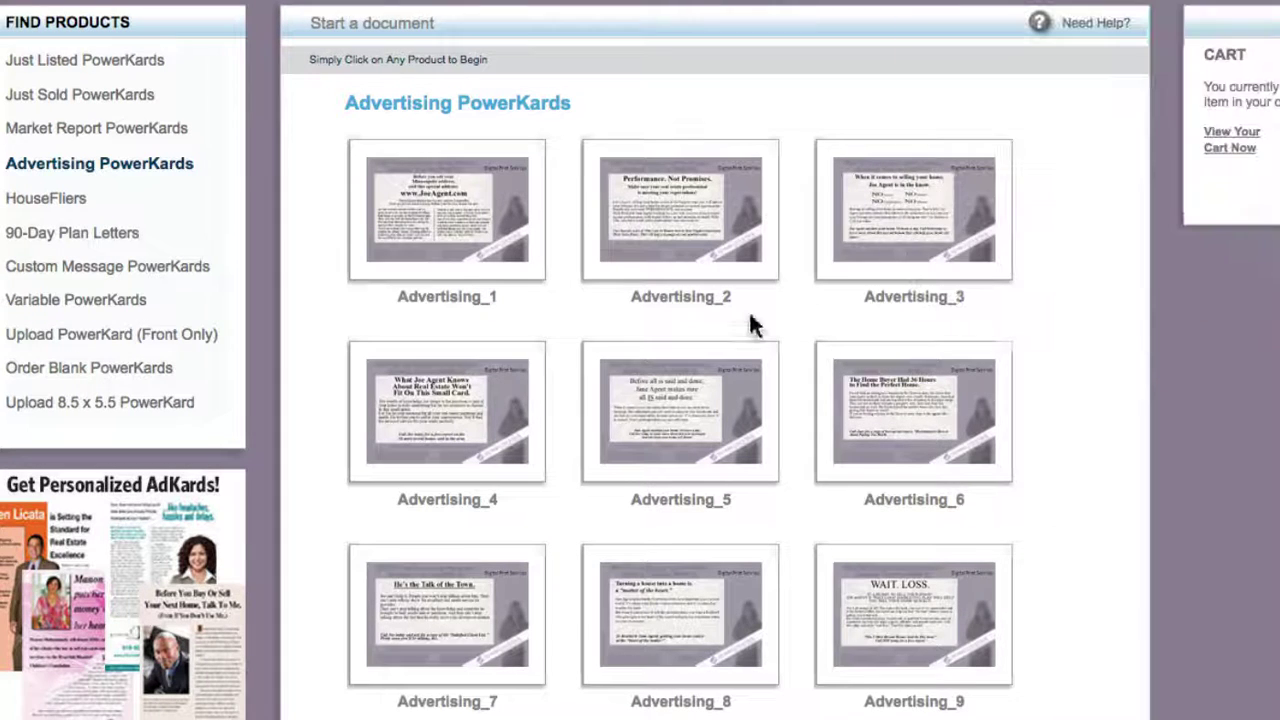
{"action": "mouse_move", "coordinate": [448, 429]}
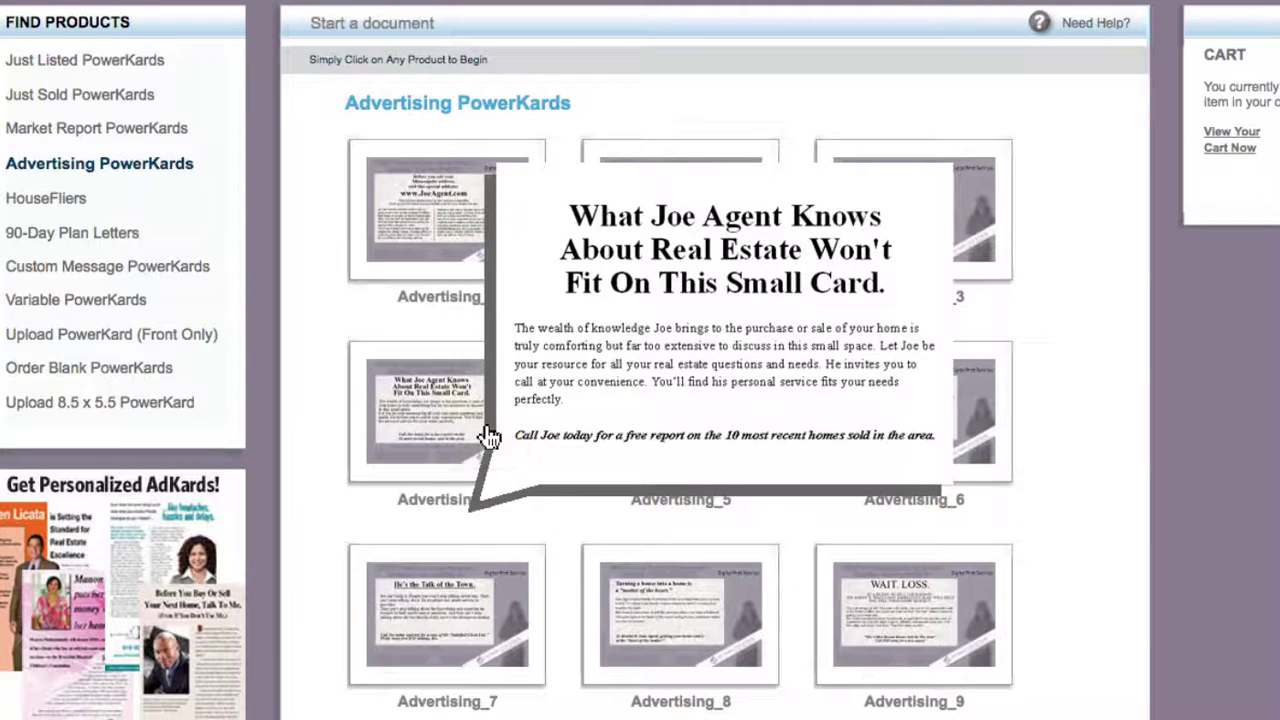
{"action": "mouse_move", "coordinate": [643, 437]}
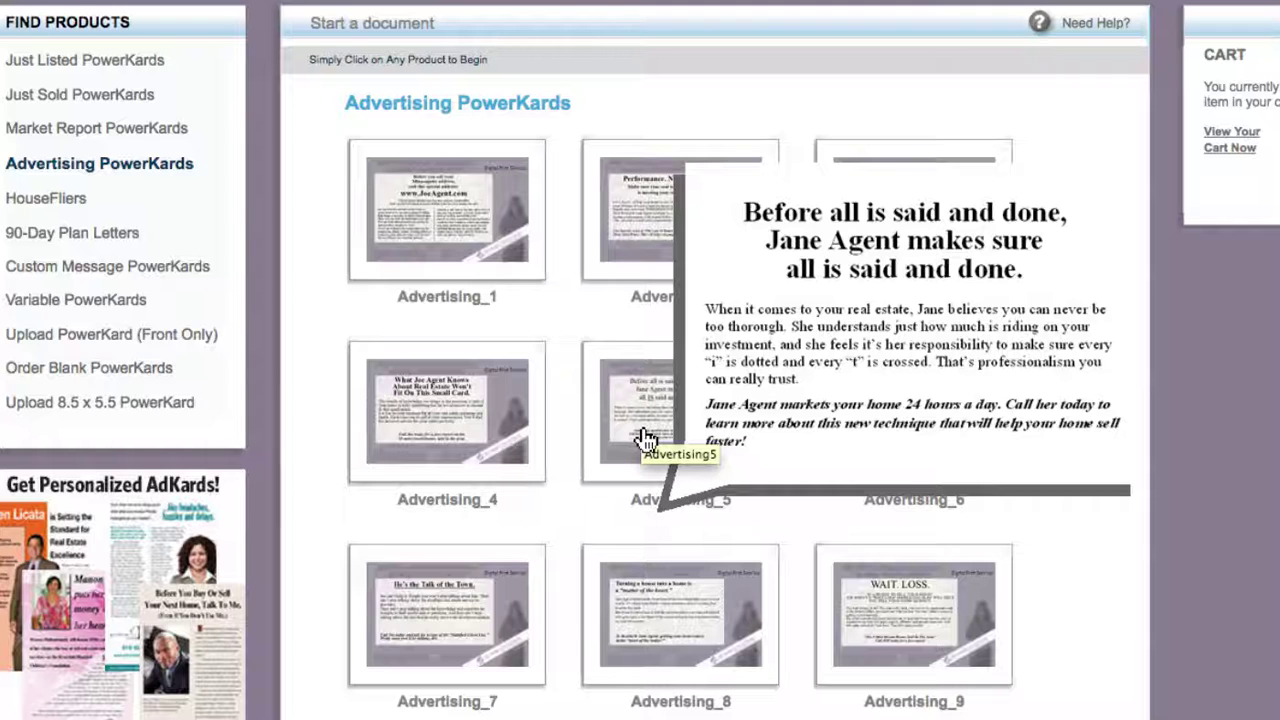
{"action": "mouse_move", "coordinate": [495, 445]}
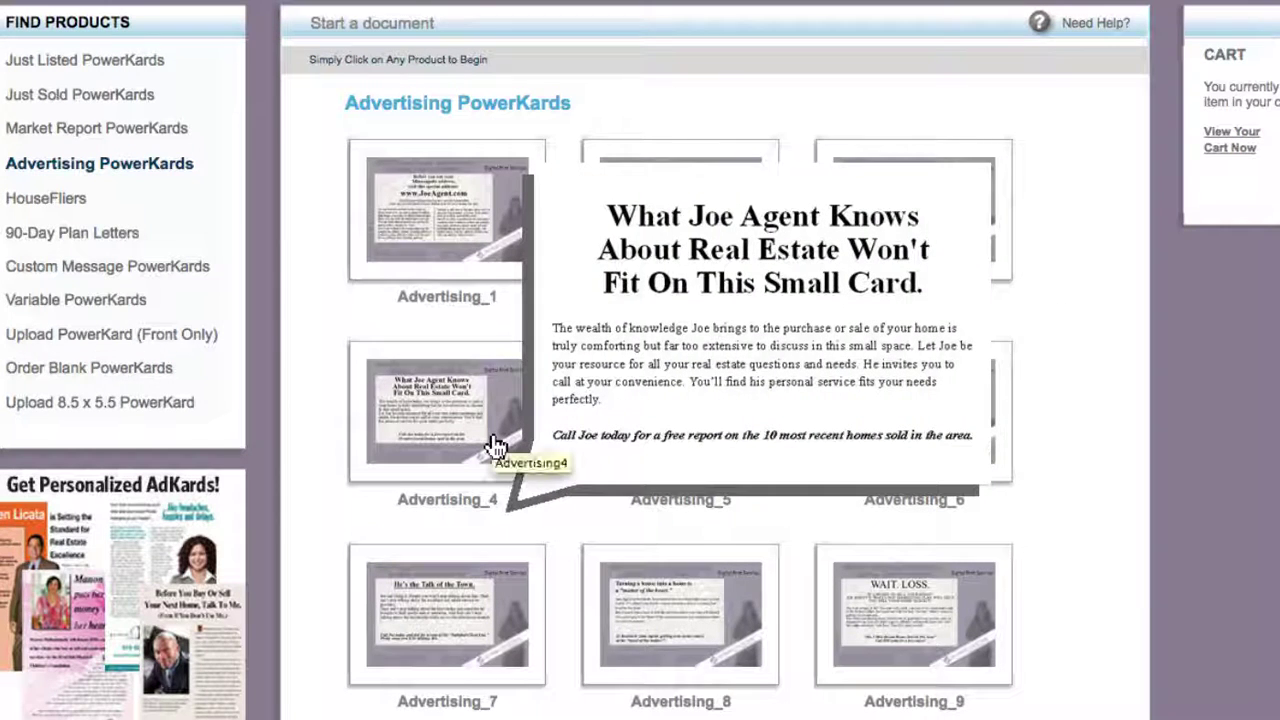
{"action": "mouse_move", "coordinate": [662, 463]}
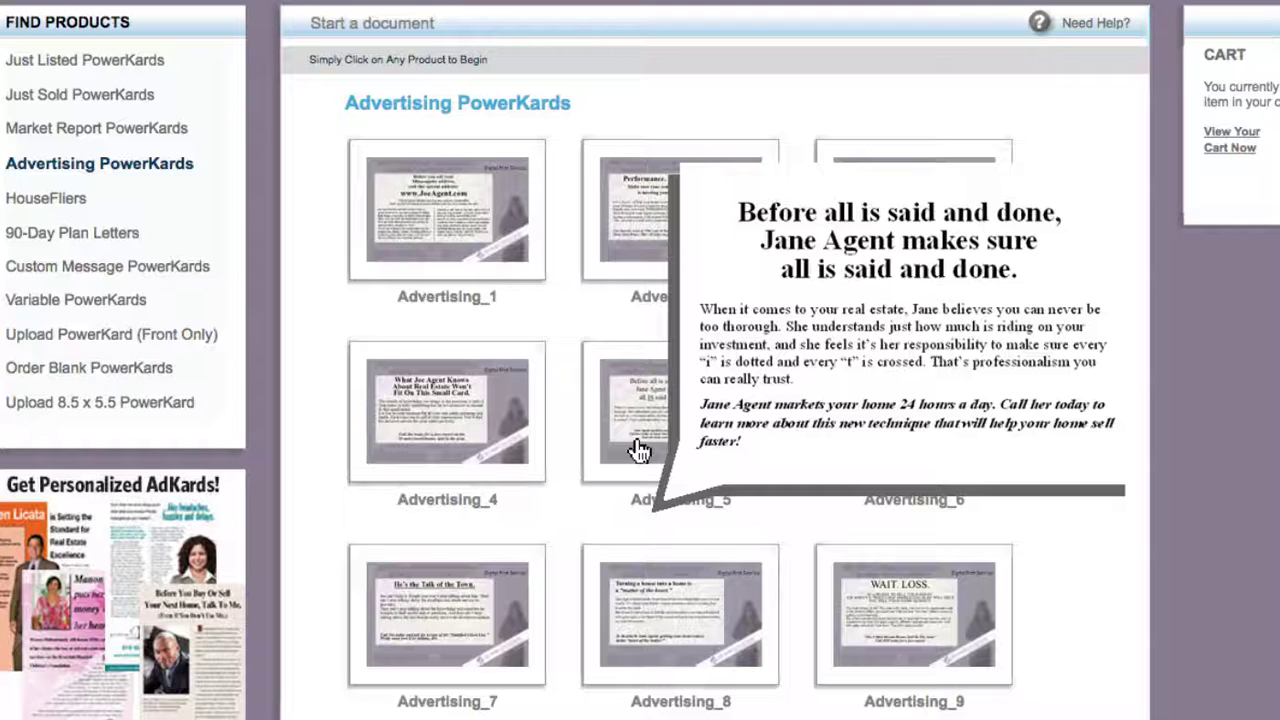
- Start an Advertising_5 card and replace its headline with the spring 2017 headline
{"action": "left_click", "coordinate": [639, 451]}
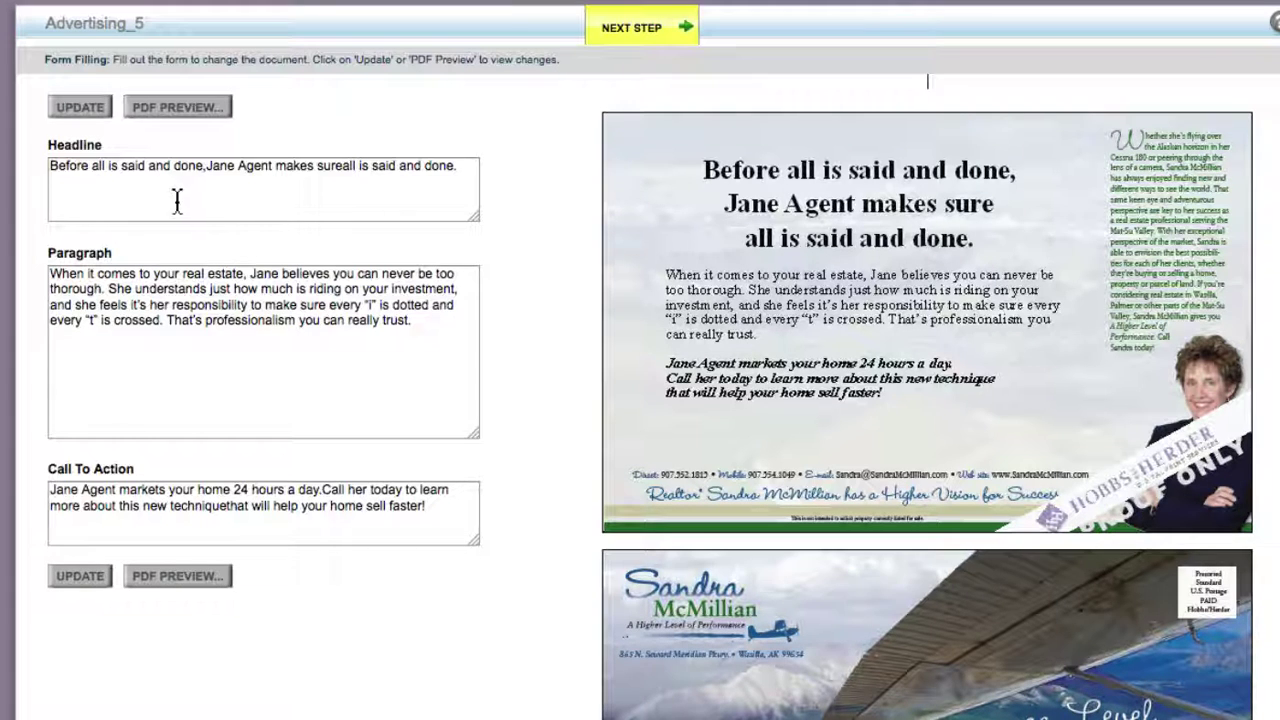
{"action": "left_click_drag", "start_coordinate": [177, 200], "coordinate": [35, 133]}
{"action": "type", "text": "Real Estate Experts Predict that the Spring of 2017 will be the best time to sell your home in the next five years!"}
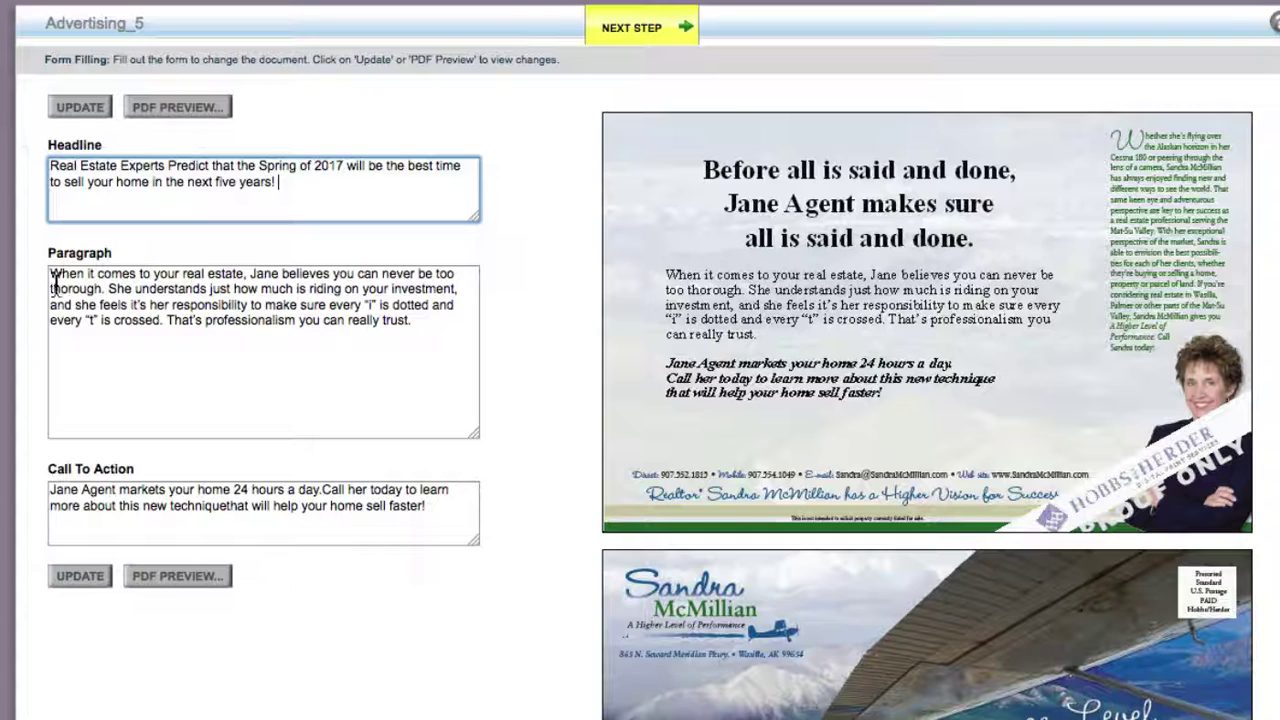
{"action": "left_click", "coordinate": [80, 582]}
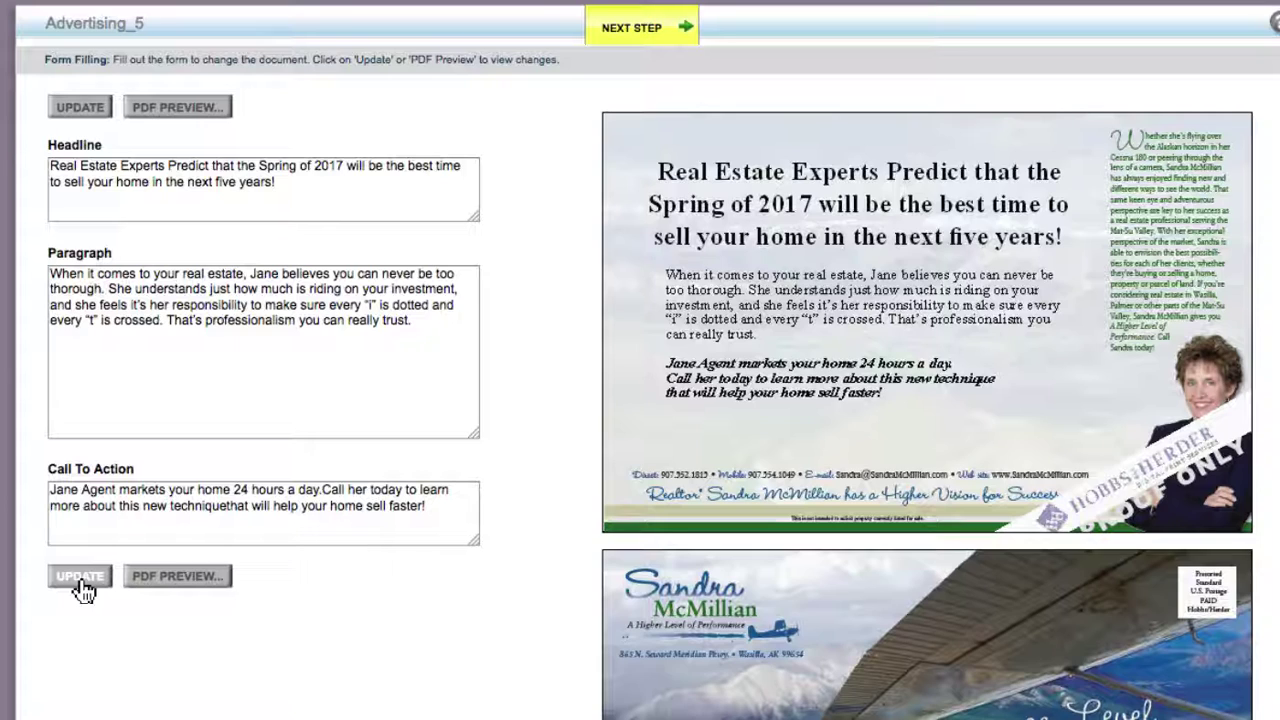
{"action": "left_click", "coordinate": [80, 578]}
- Replace the card's paragraph with the new interest-rates paragraph
{"action": "left_click", "coordinate": [94, 360]}
{"action": "key", "text": "ctrl+a"}
{"action": "type", "text": "Inventory is low, buyers are trying to buy before interest rates go up even more.  Steady price increases for the last 7 years are a signal that prices may be due for a correction. When interest rates go up, housing affordability goes down, and home prices will be pushed down from their current historic highs.  So, if you are thinking about making a move, now is the time to put your home on the market so that you will maximize your profits.  Do you want to understand your real estate options or find out what you should do before you list your home \"For Sale\" so you can make the best decisions for you and your families long term future?"}
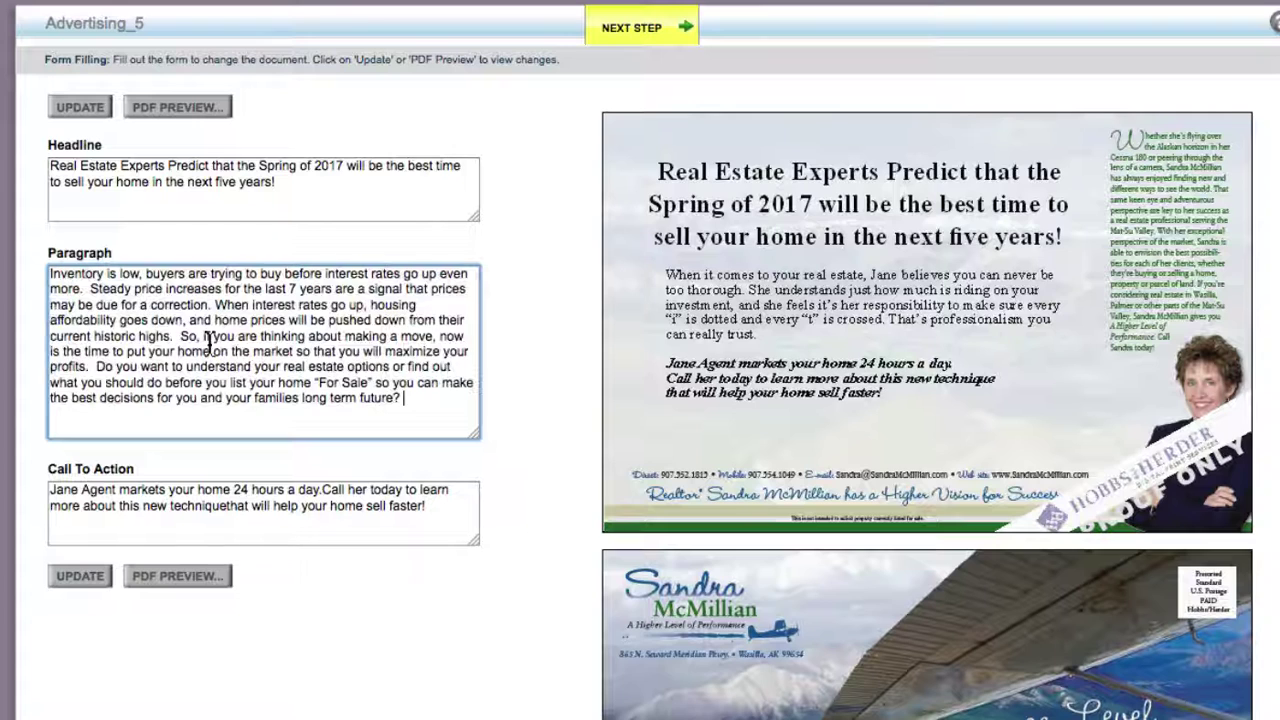
{"action": "left_click", "coordinate": [75, 584]}
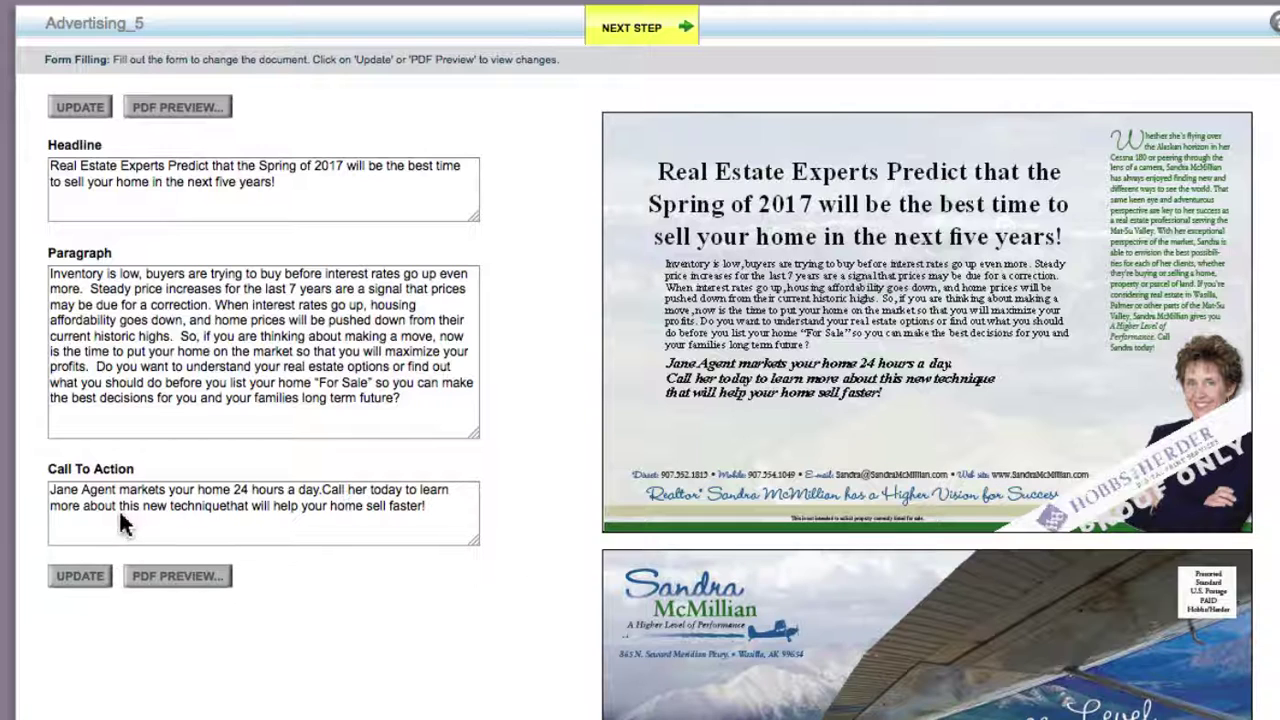
- Replace the call to action, remove the extra space before it, and preview the card as PDF
{"action": "left_click_drag", "start_coordinate": [108, 526], "coordinate": [12, 470]}
{"action": "key", "text": "ctrl+v"}
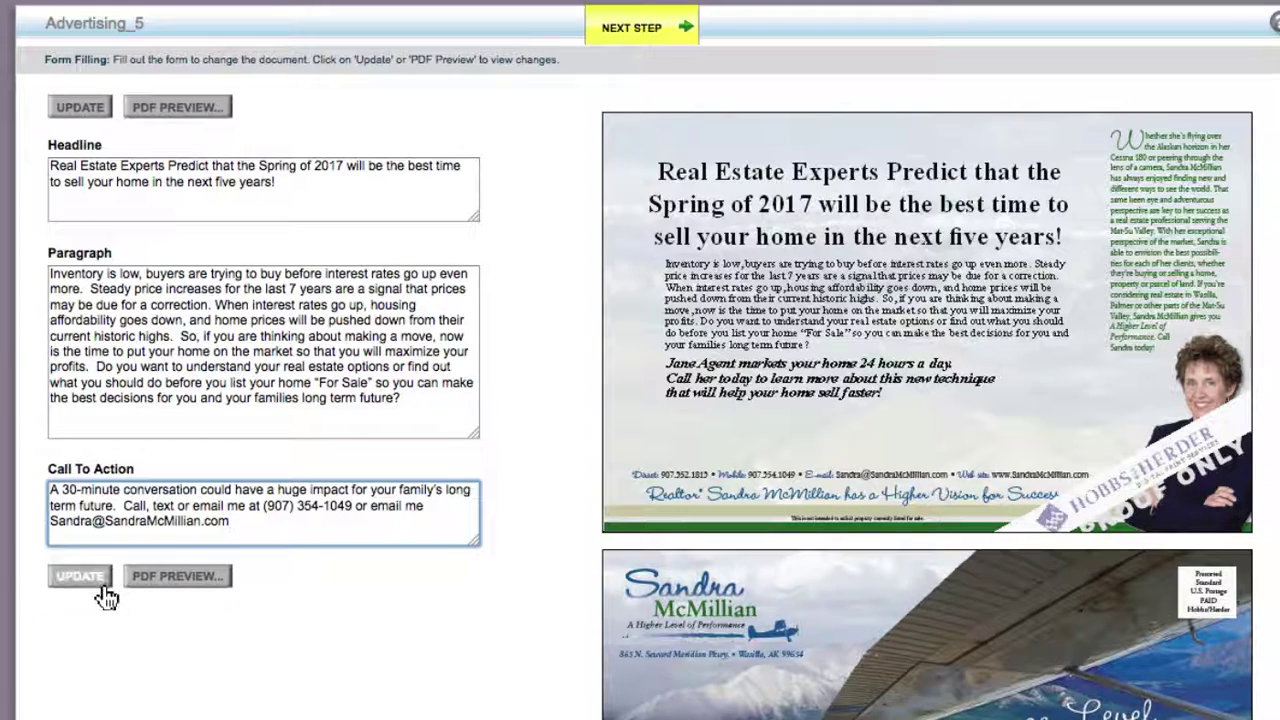
{"action": "left_click", "coordinate": [82, 586]}
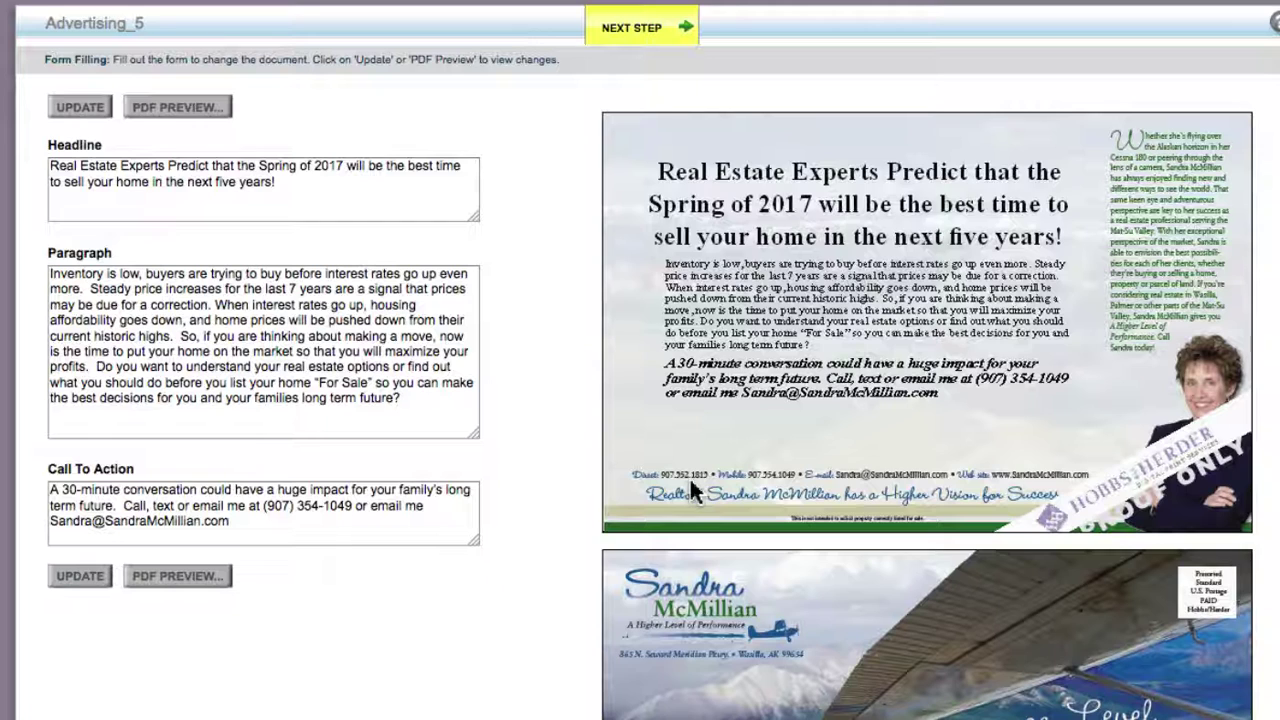
{"action": "left_click", "coordinate": [126, 505]}
{"action": "key", "text": "BackSpace"}
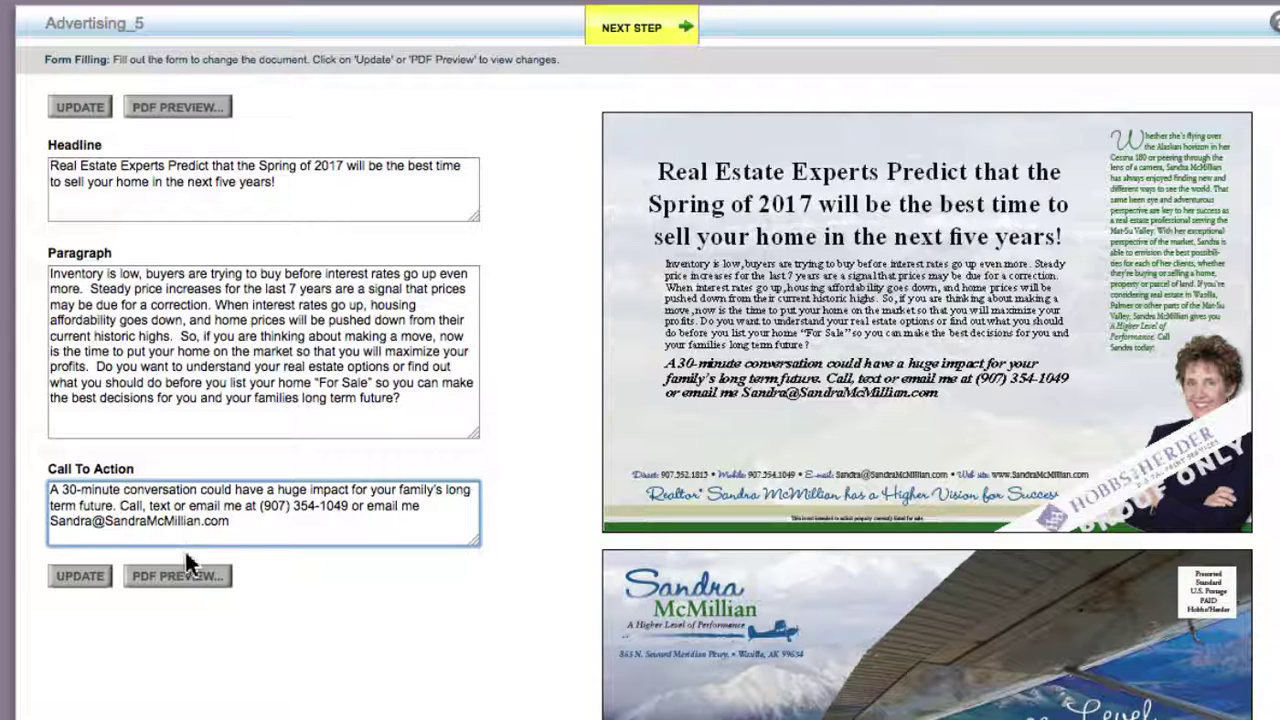
{"action": "left_click", "coordinate": [178, 593]}
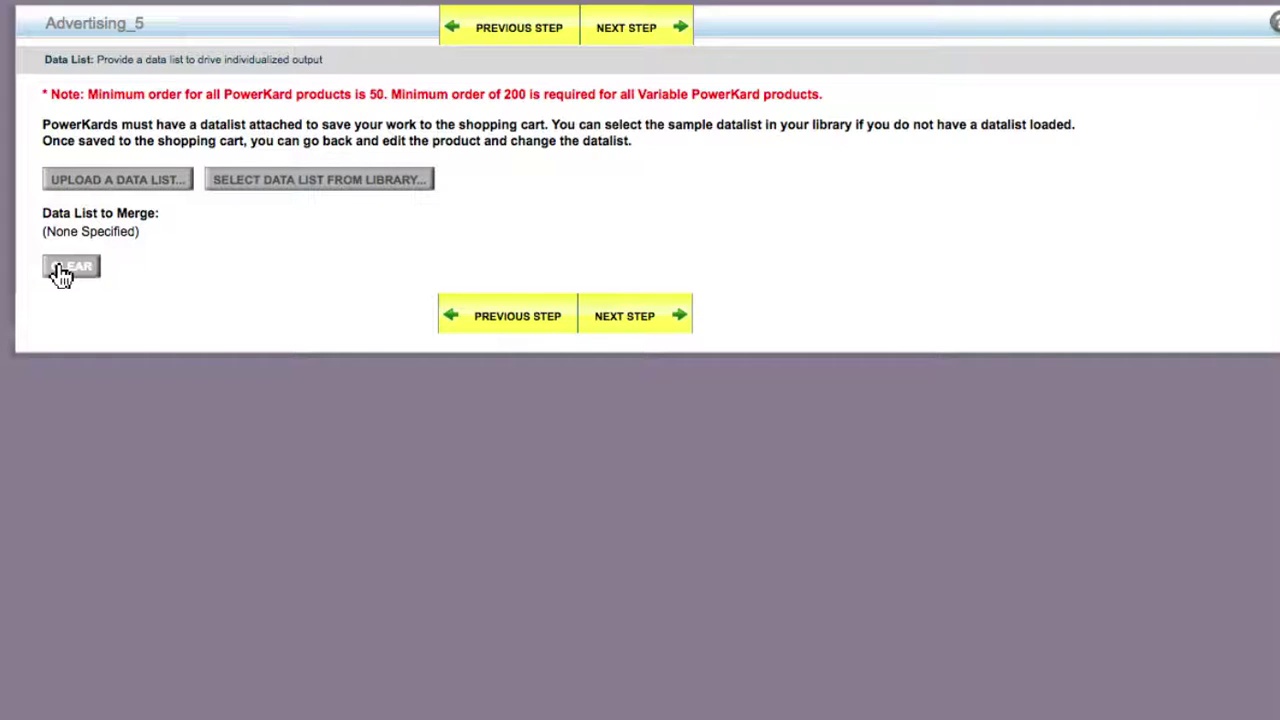
- Attach SampleDatalist_CopyExactly.csv from the library and continue to the Printing step
{"action": "left_click", "coordinate": [276, 192]}
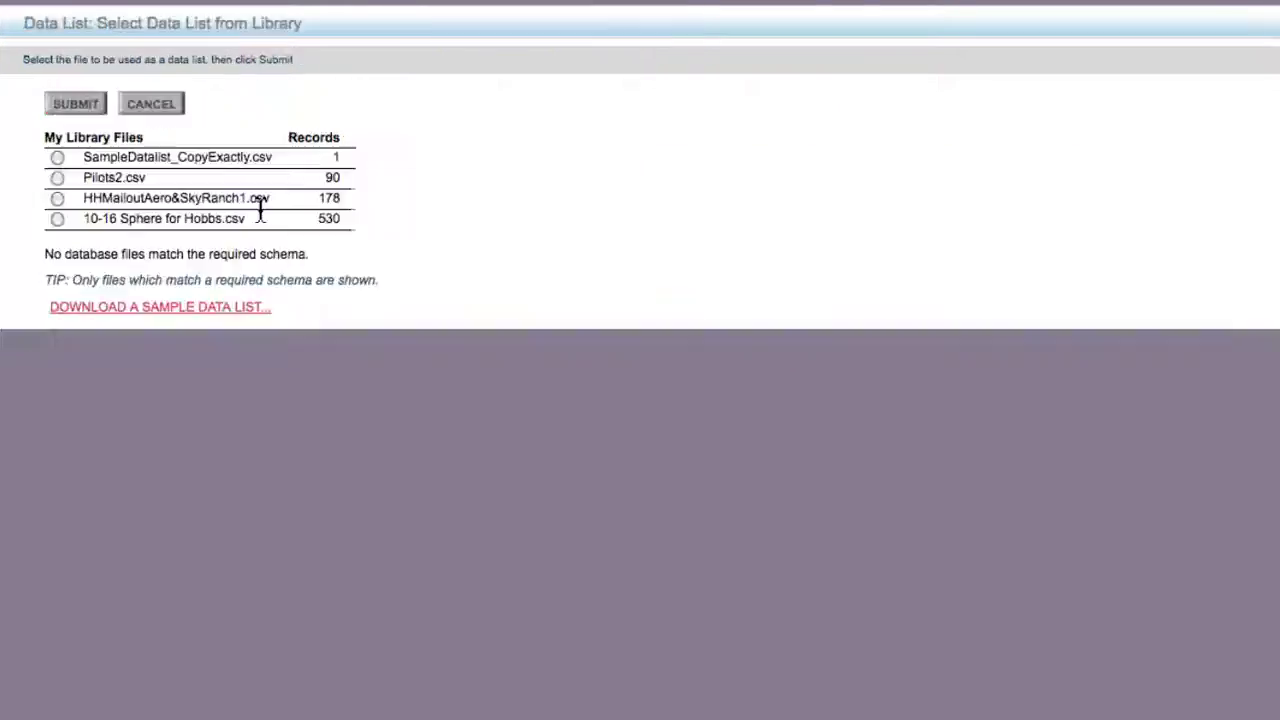
{"action": "left_click", "coordinate": [57, 158]}
{"action": "left_click", "coordinate": [78, 108]}
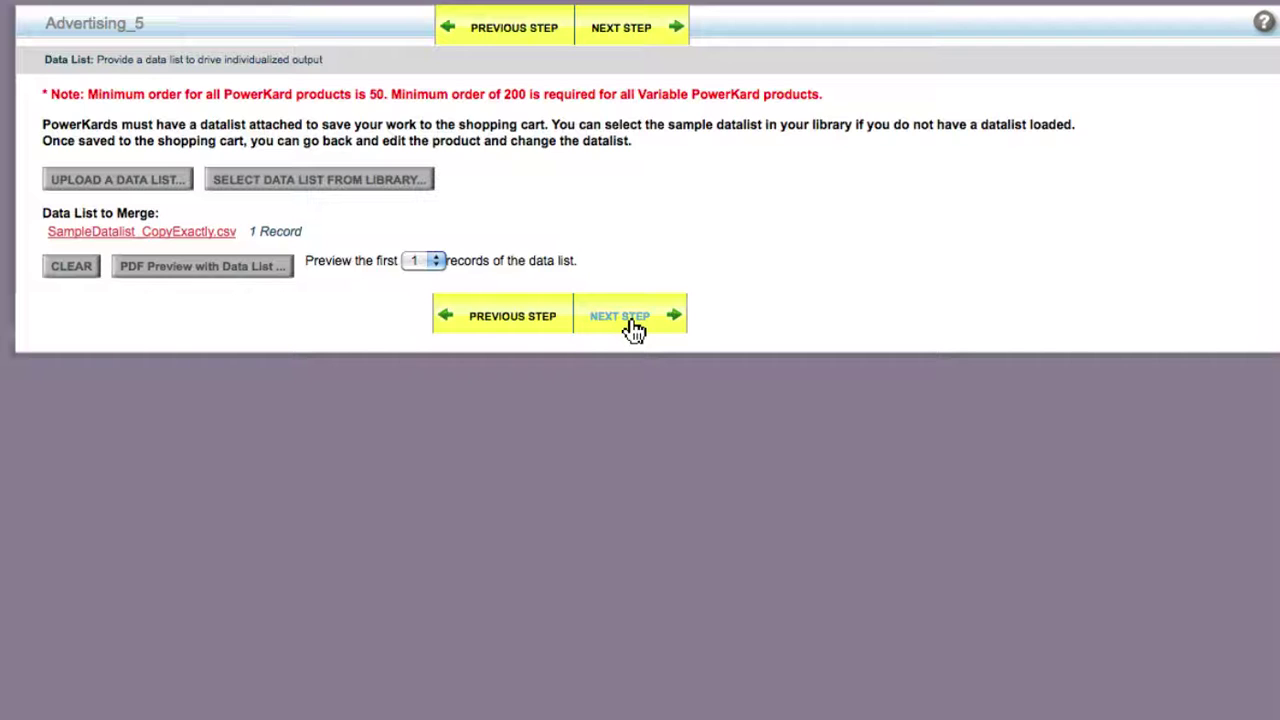
{"action": "left_click", "coordinate": [640, 325]}
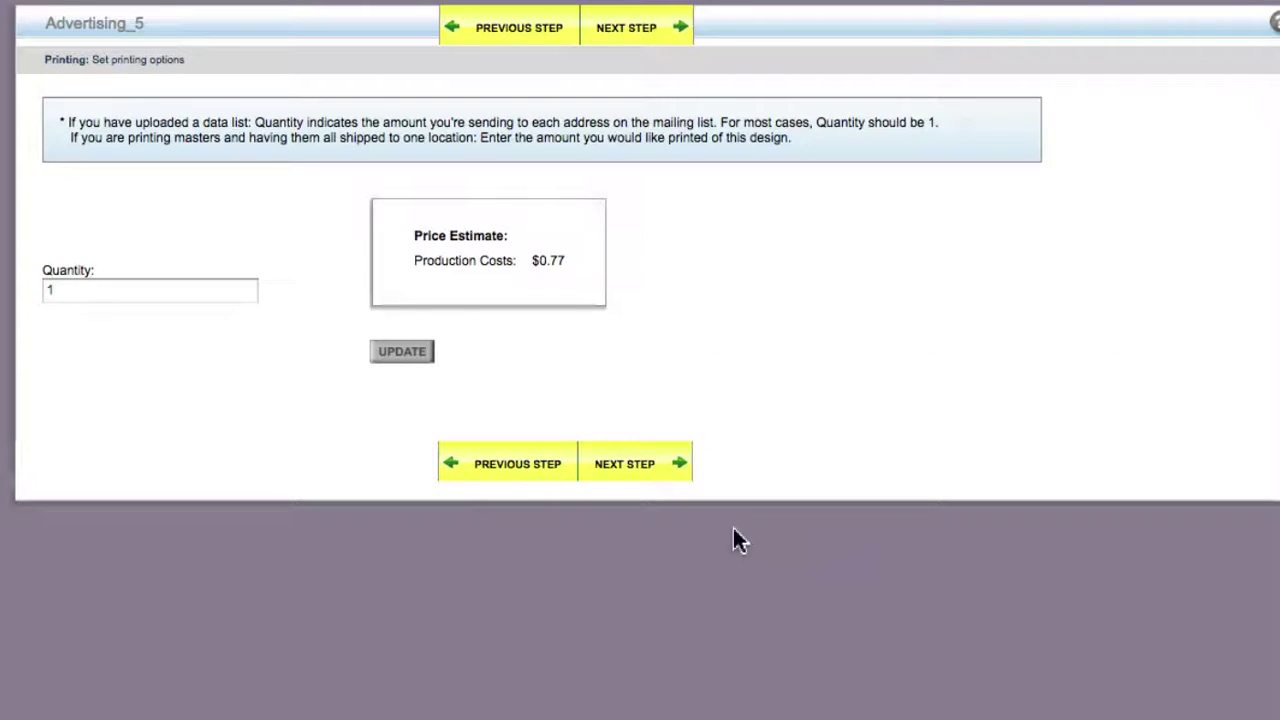
- Replace the Advertising_5 description with 'Best Time To Sell Message 2' and add the card to the cart
{"action": "left_click", "coordinate": [622, 480]}
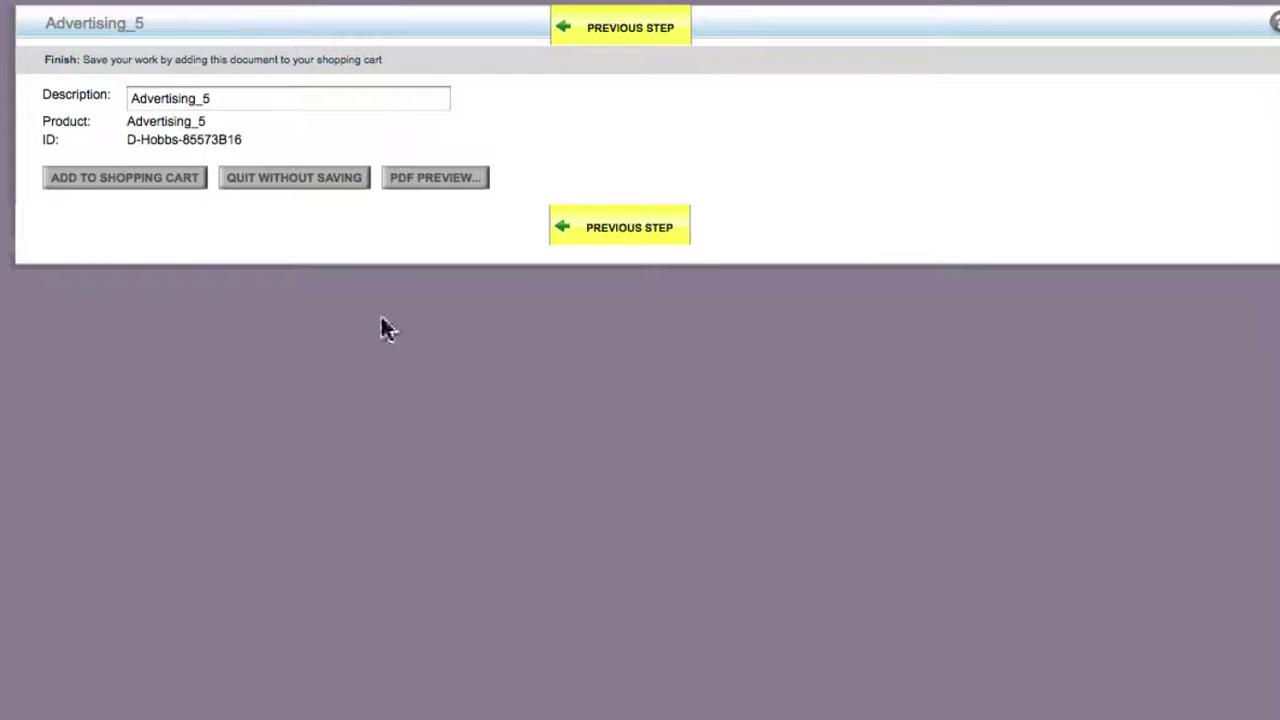
{"action": "double_click", "coordinate": [229, 100]}
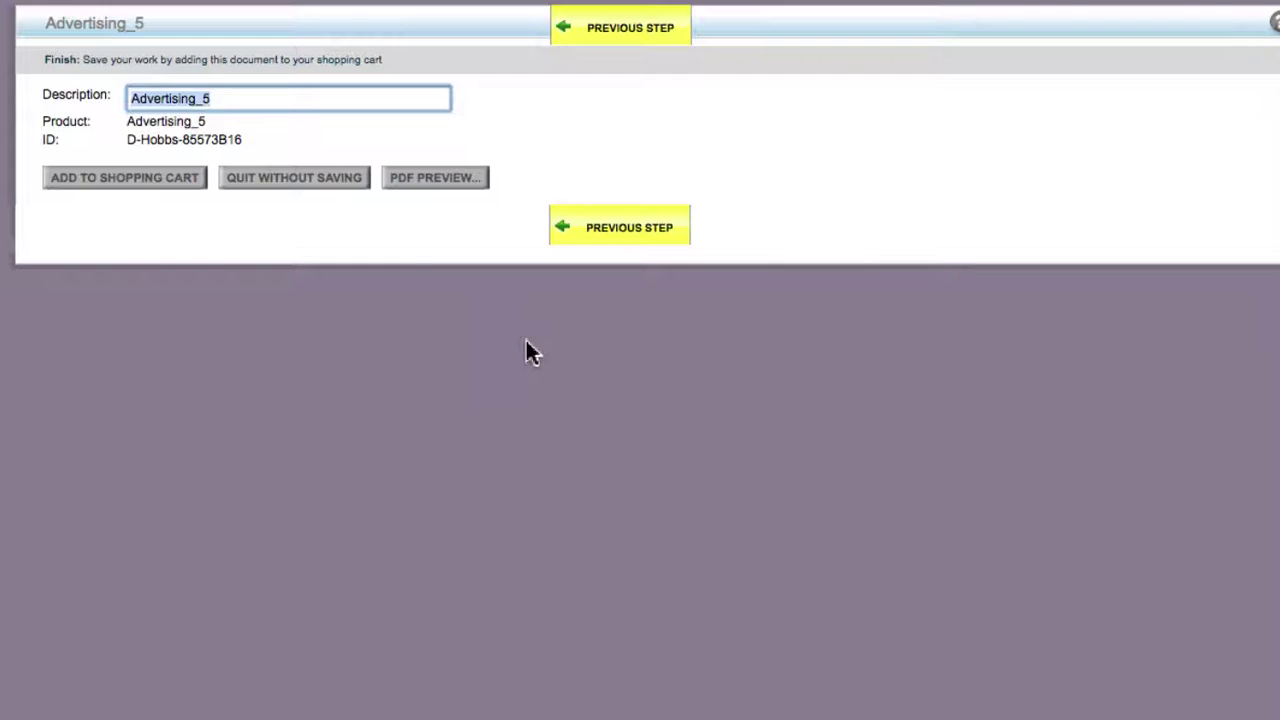
{"action": "key", "text": "BackSpace"}
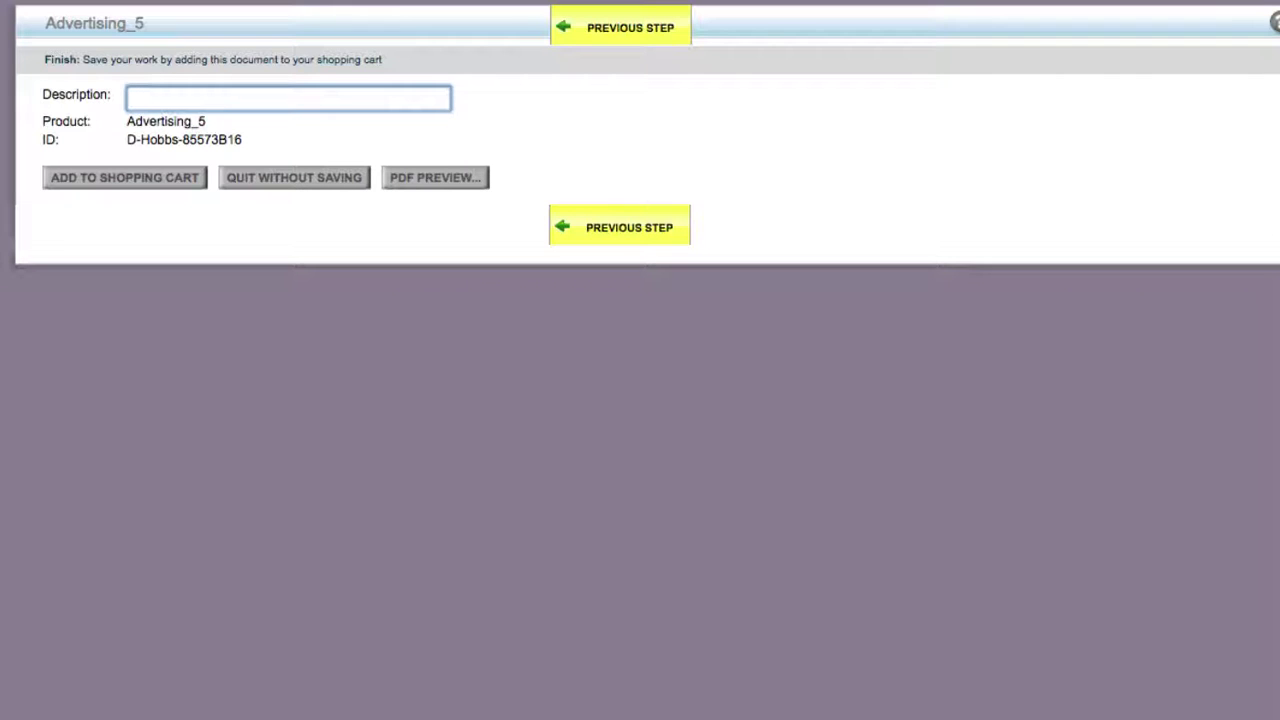
{"action": "type", "text": "Best t"}
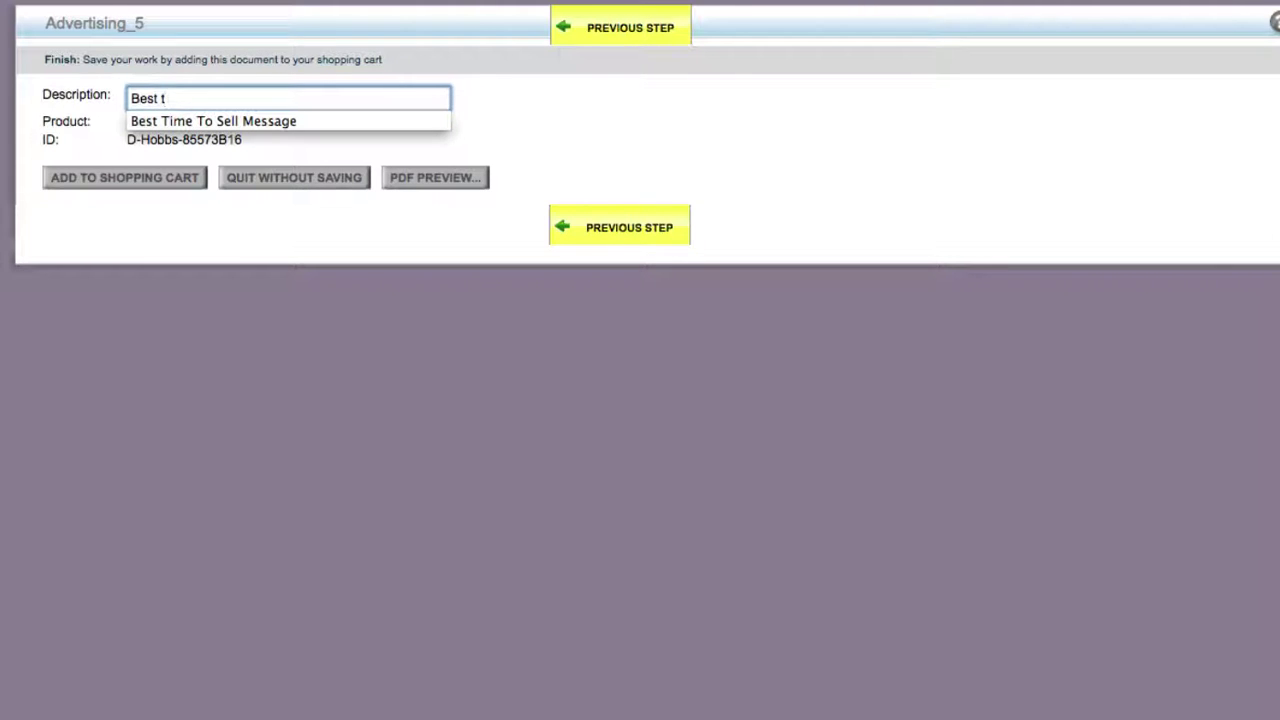
{"action": "left_click", "coordinate": [314, 123]}
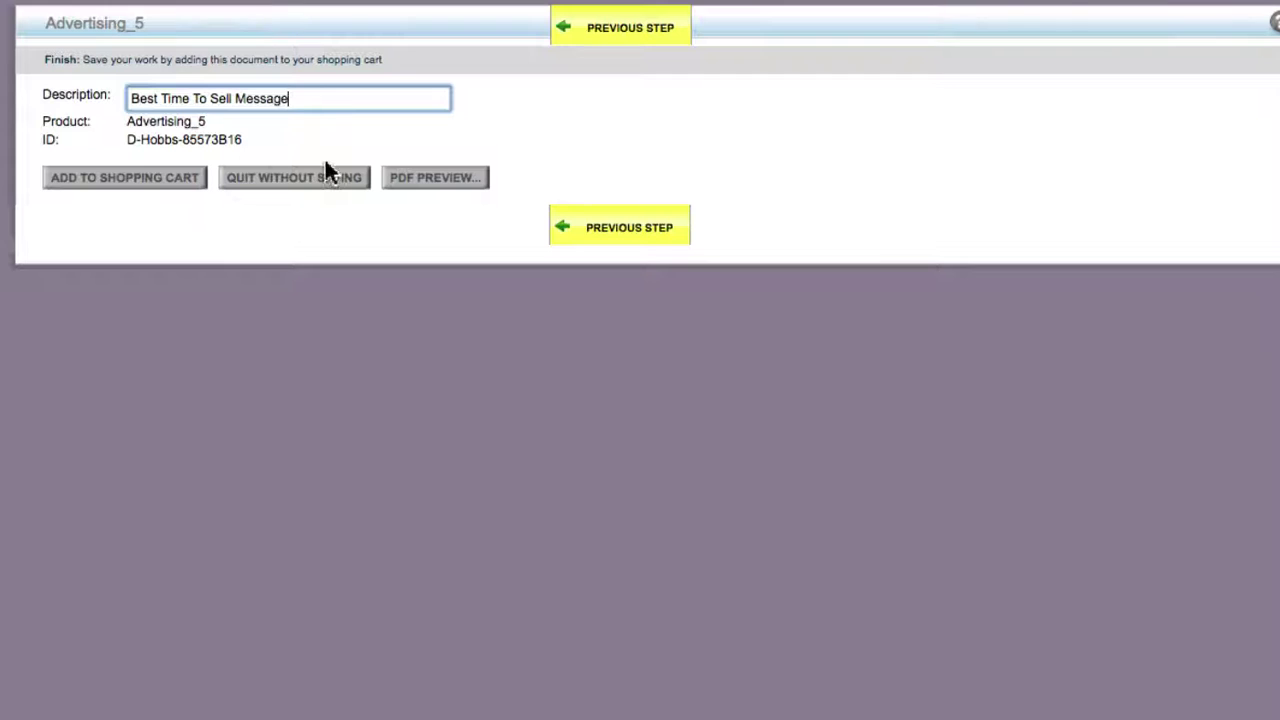
{"action": "type", "text": "2"}
{"action": "left_click", "coordinate": [134, 195]}
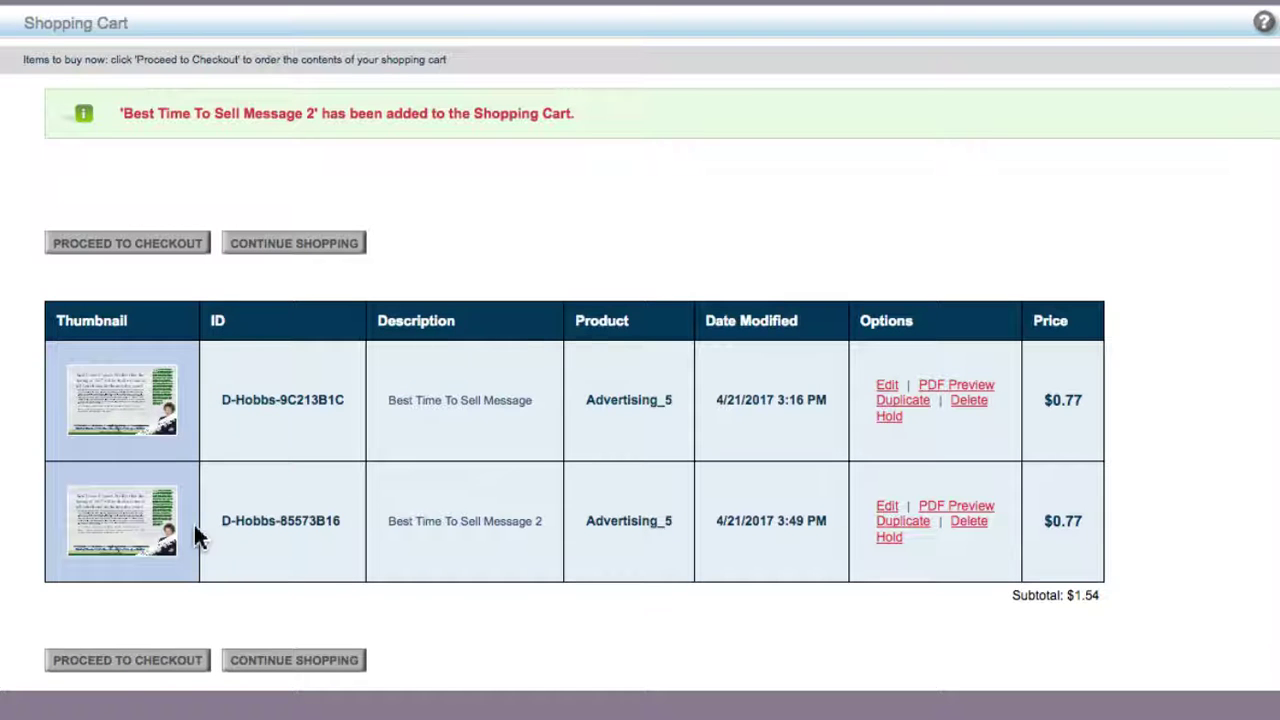
- Review the second Advertising_5 cart item and its PDF preview, then go to the home page
{"action": "left_click", "coordinate": [145, 537]}
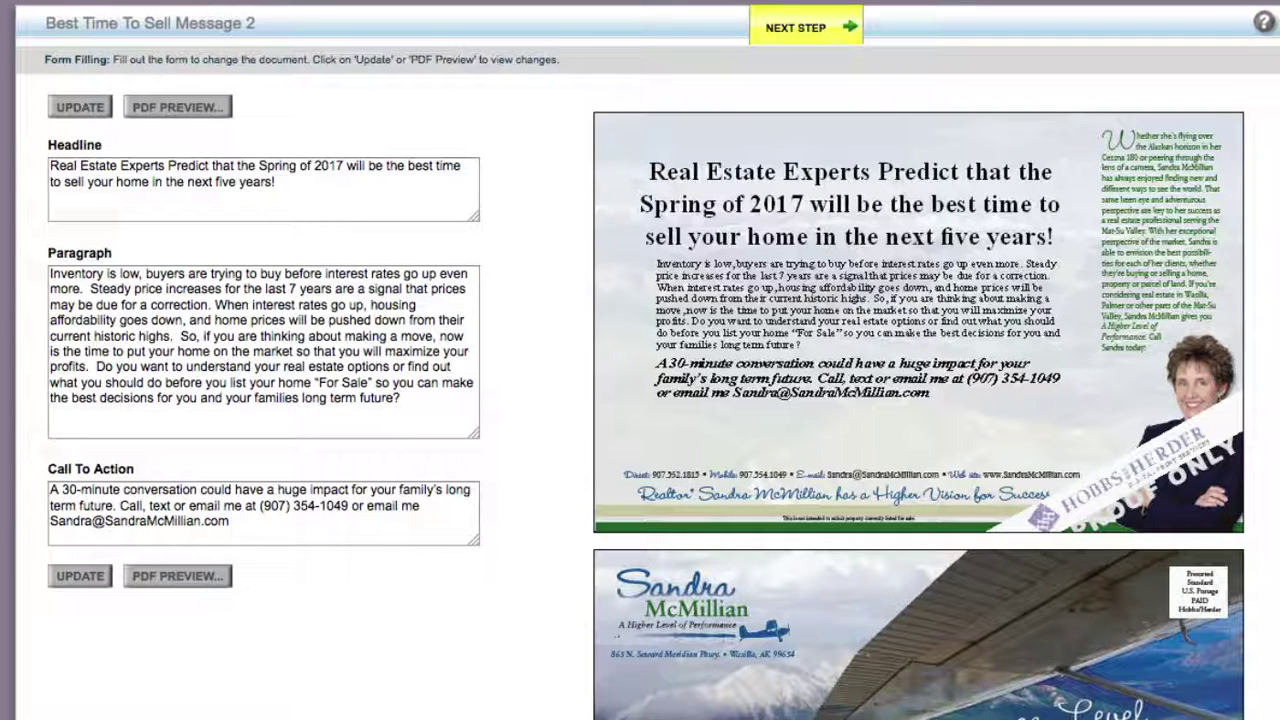
{"action": "left_click", "coordinate": [806, 27]}
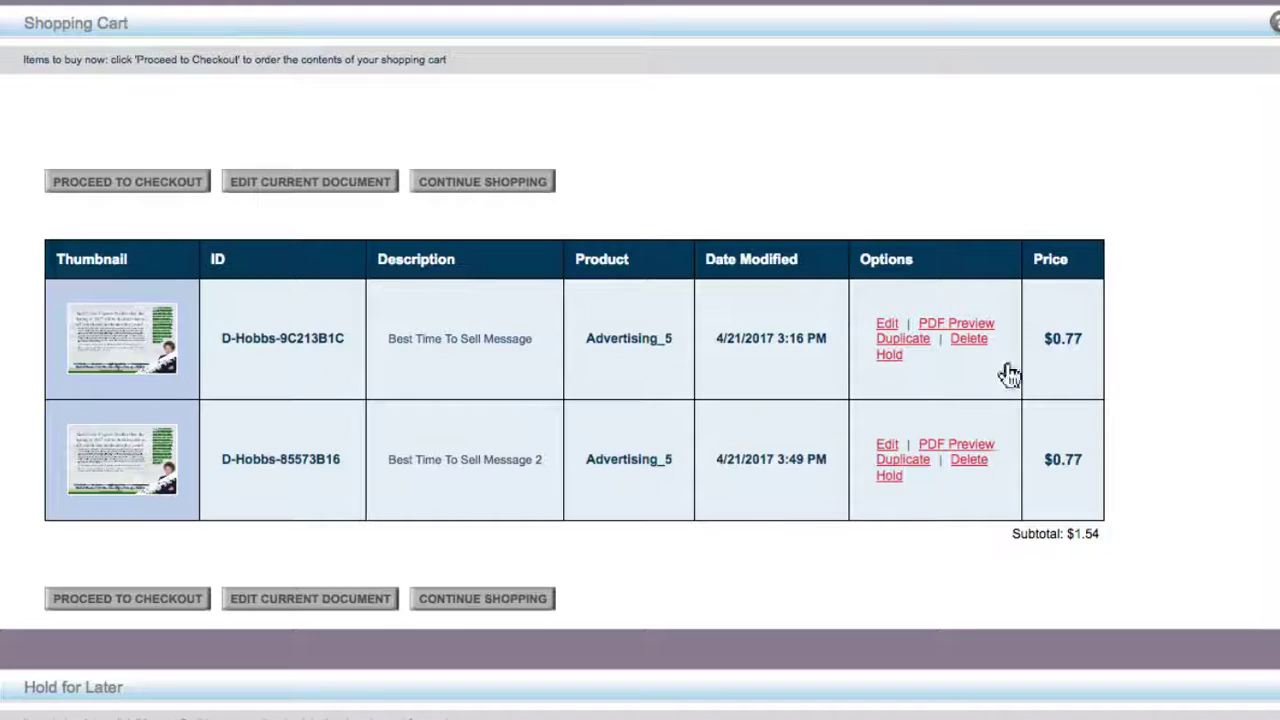
{"action": "left_click", "coordinate": [940, 447]}
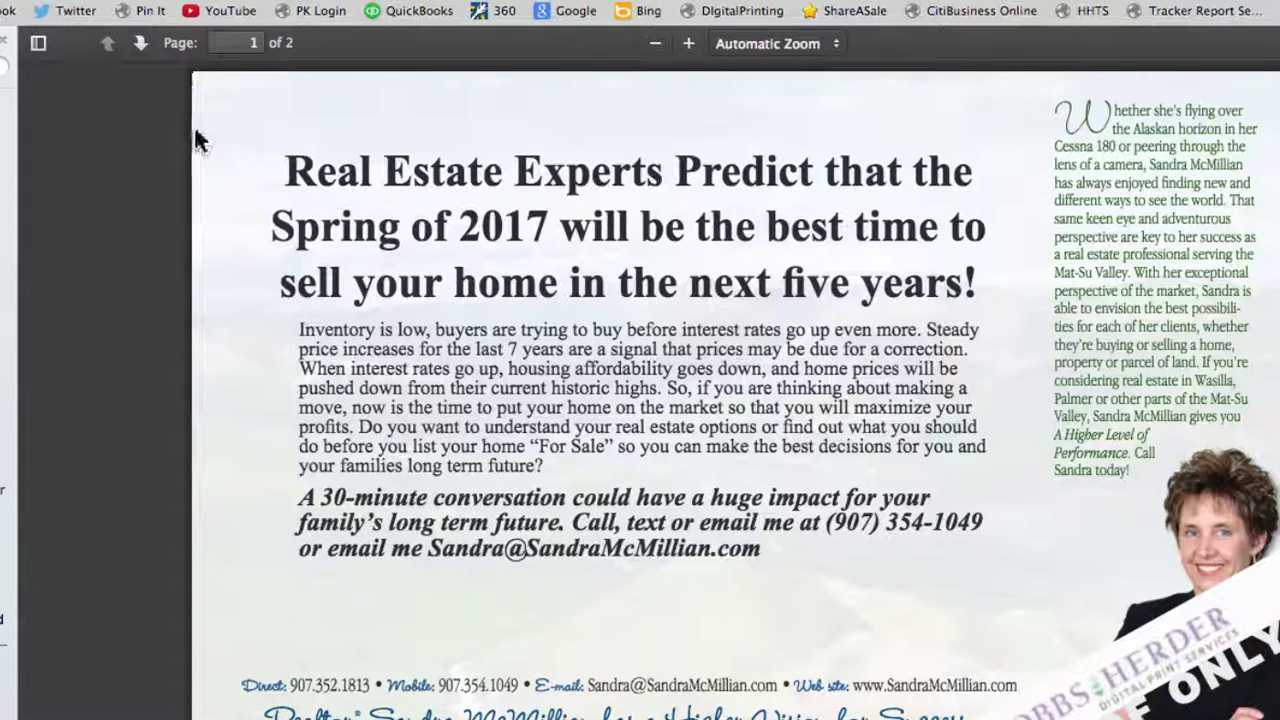
{"action": "key", "text": "ctrl+w"}
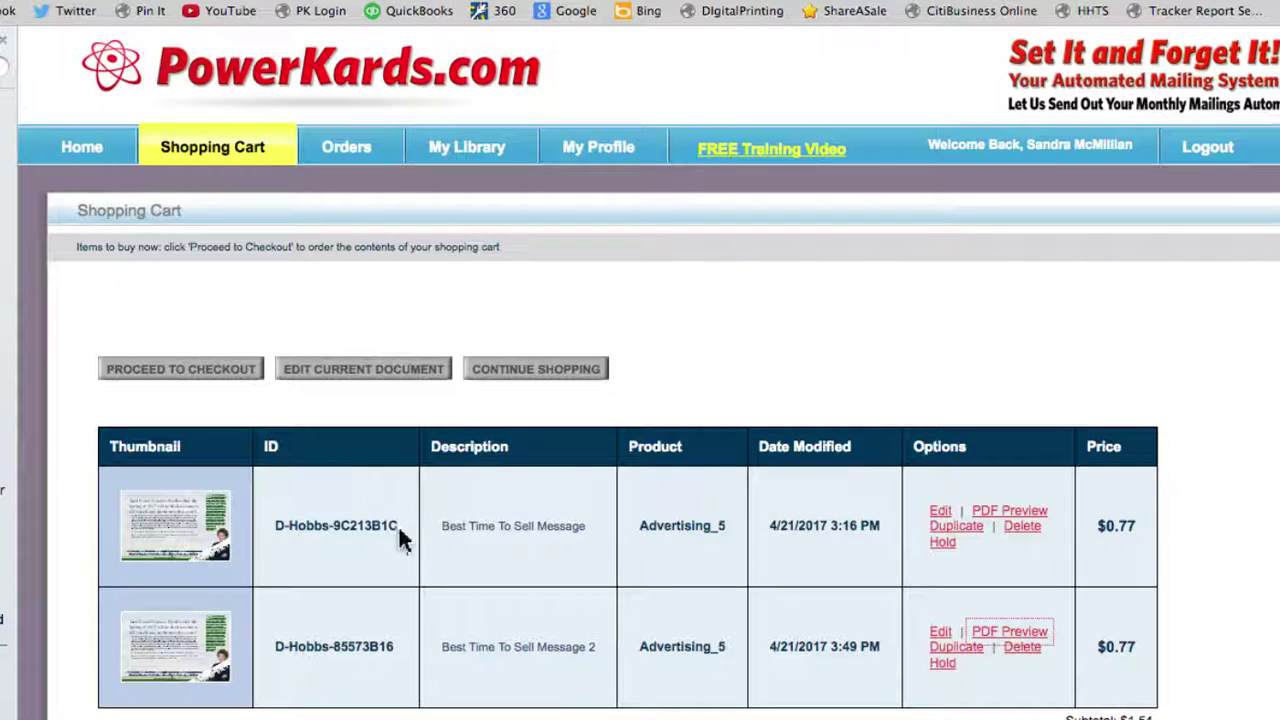
{"action": "left_click", "coordinate": [80, 148]}
- Switch to the Outlook email and scroll to Message #2's fix-or-repair card
{"action": "key", "text": "super+Tab"}
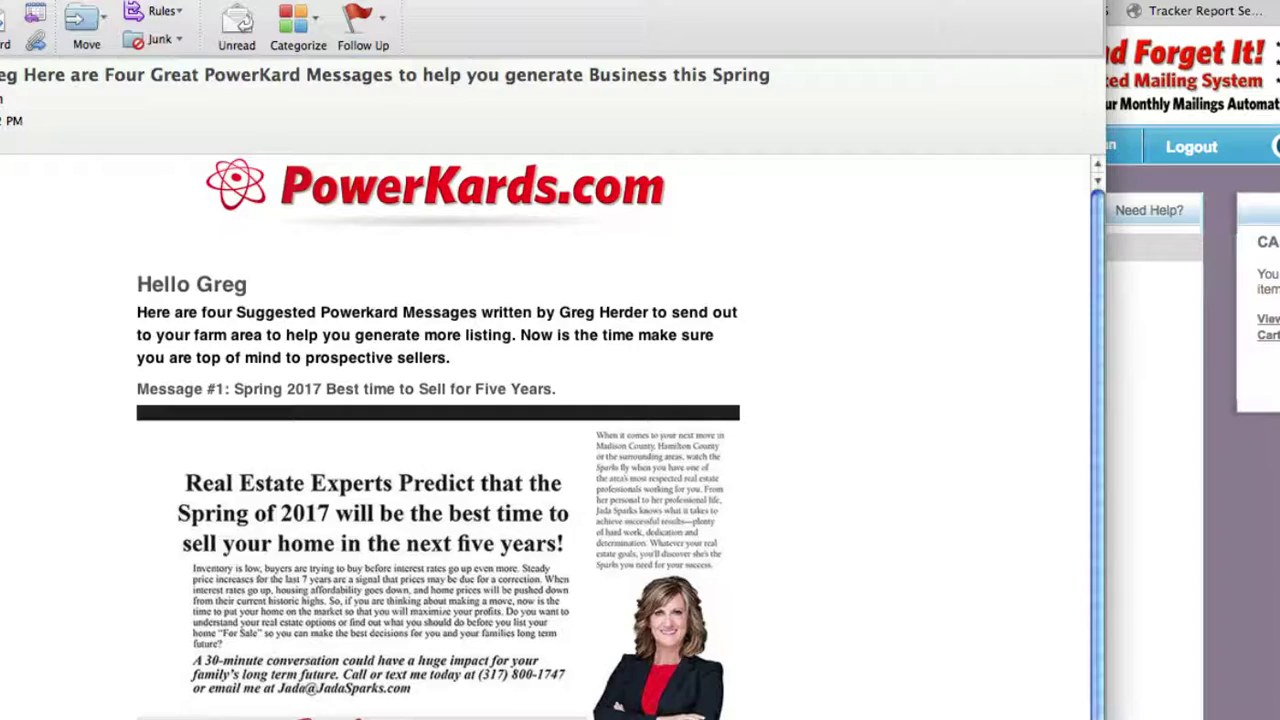
{"action": "scroll", "coordinate": [1090, 532], "scroll_direction": "down", "scroll_amount": 5}
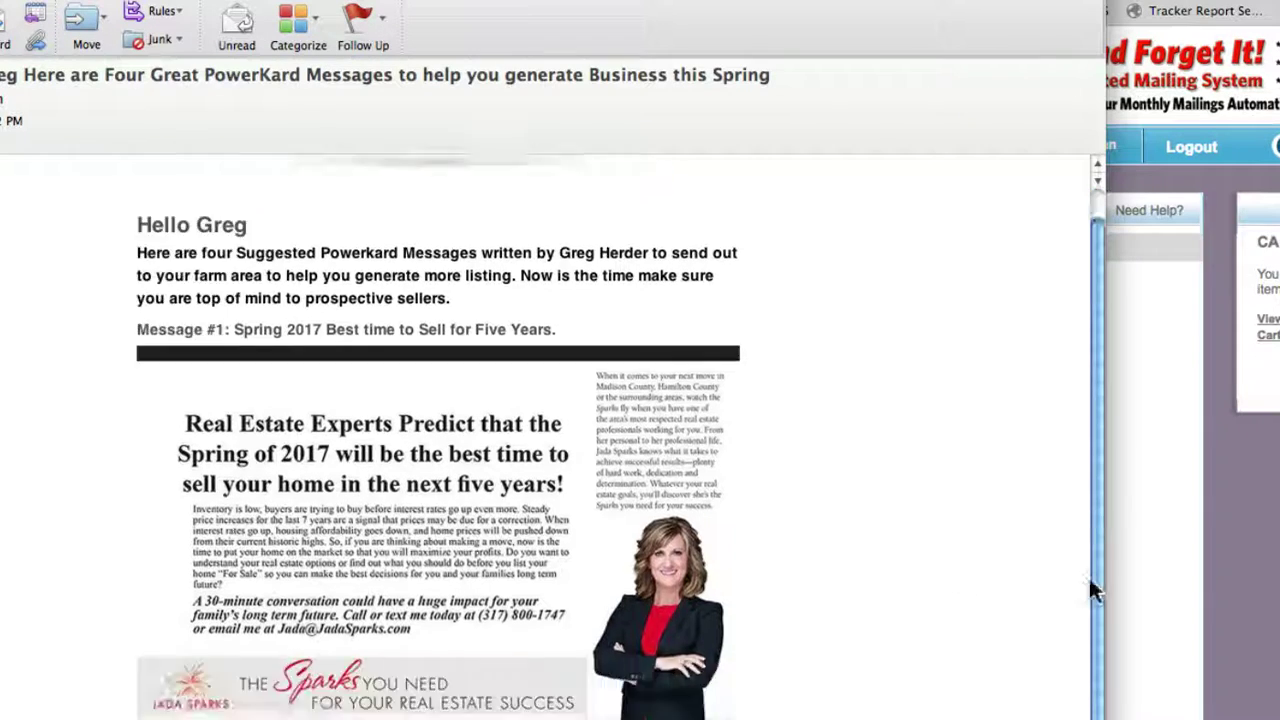
{"action": "scroll", "coordinate": [622, 388], "scroll_direction": "down", "scroll_amount": 5}
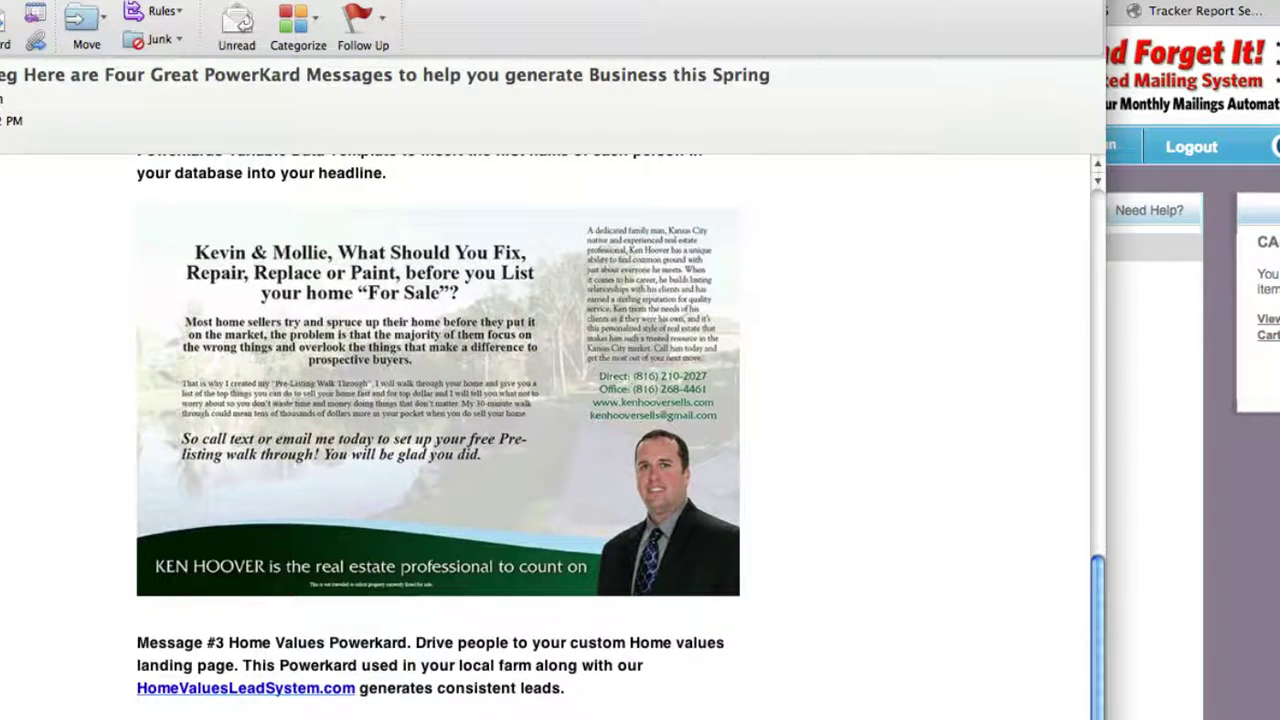
{"action": "scroll", "coordinate": [650, 316], "scroll_direction": "up", "scroll_amount": 1}
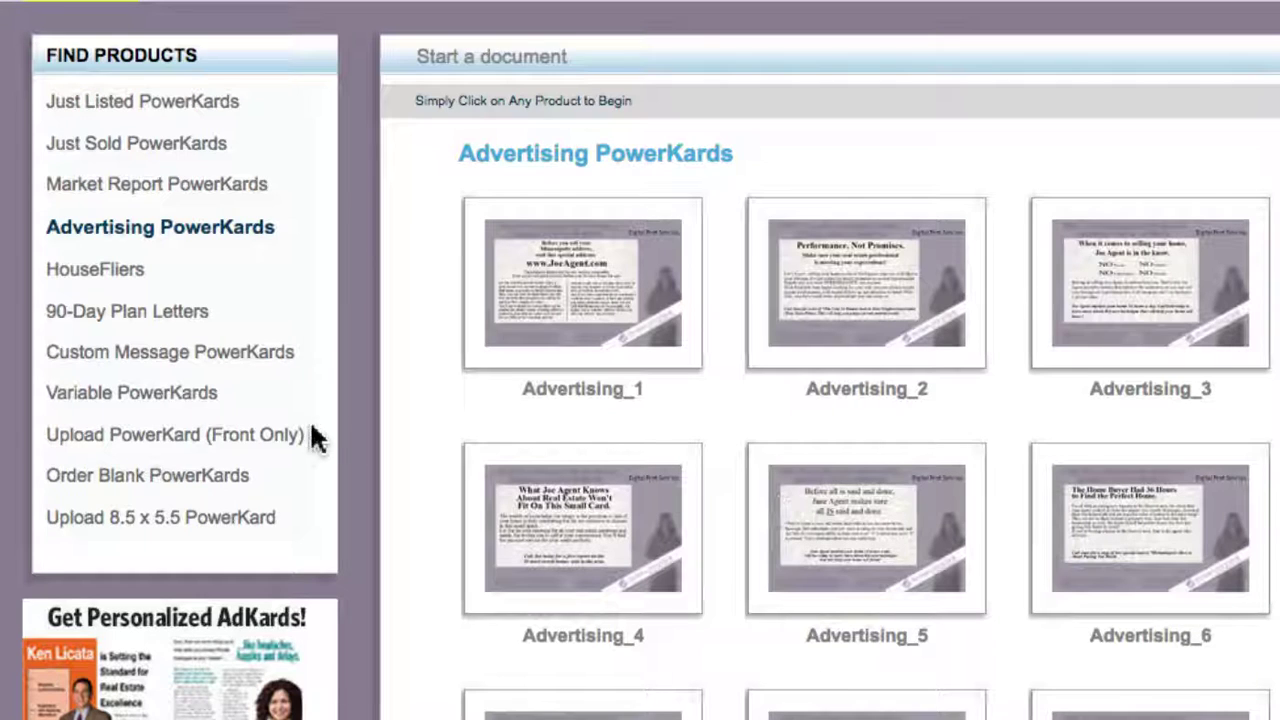
- Show the Variable PowerKards designs and preview the Variable 1, 2 and 3 thumbnails
{"action": "left_click", "coordinate": [120, 400]}
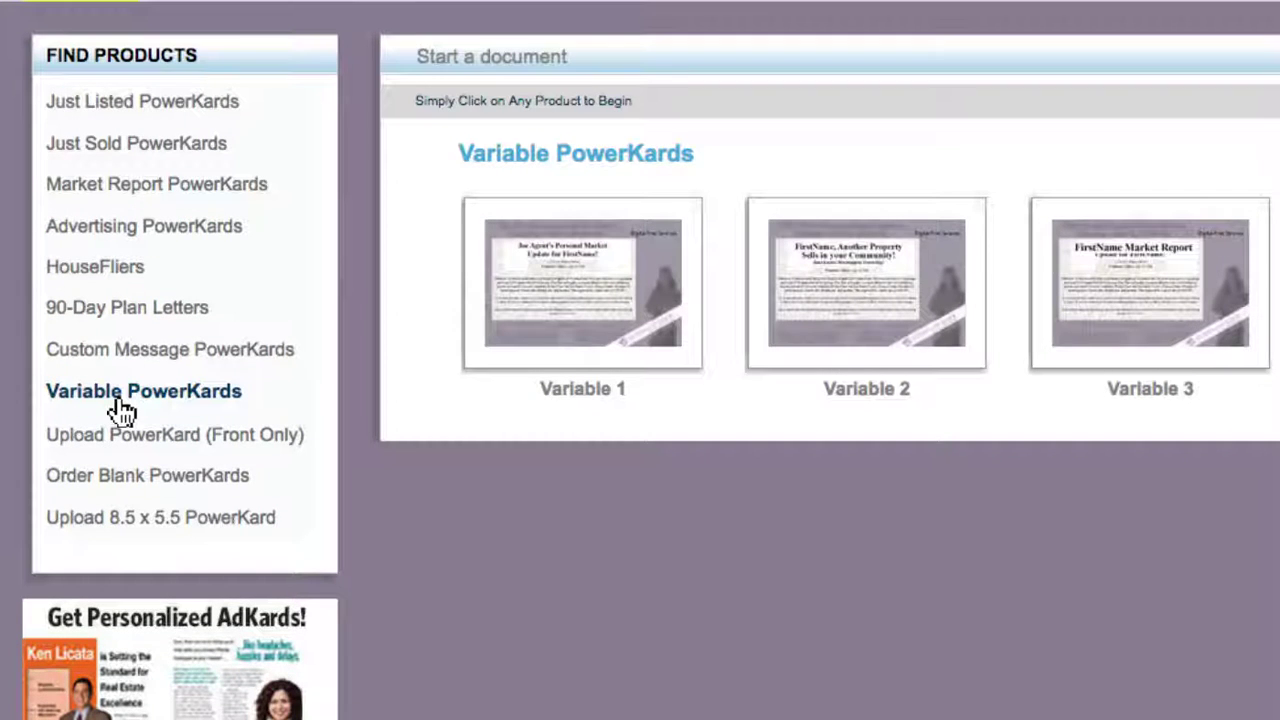
{"action": "mouse_move", "coordinate": [534, 294]}
{"action": "mouse_move", "coordinate": [869, 323]}
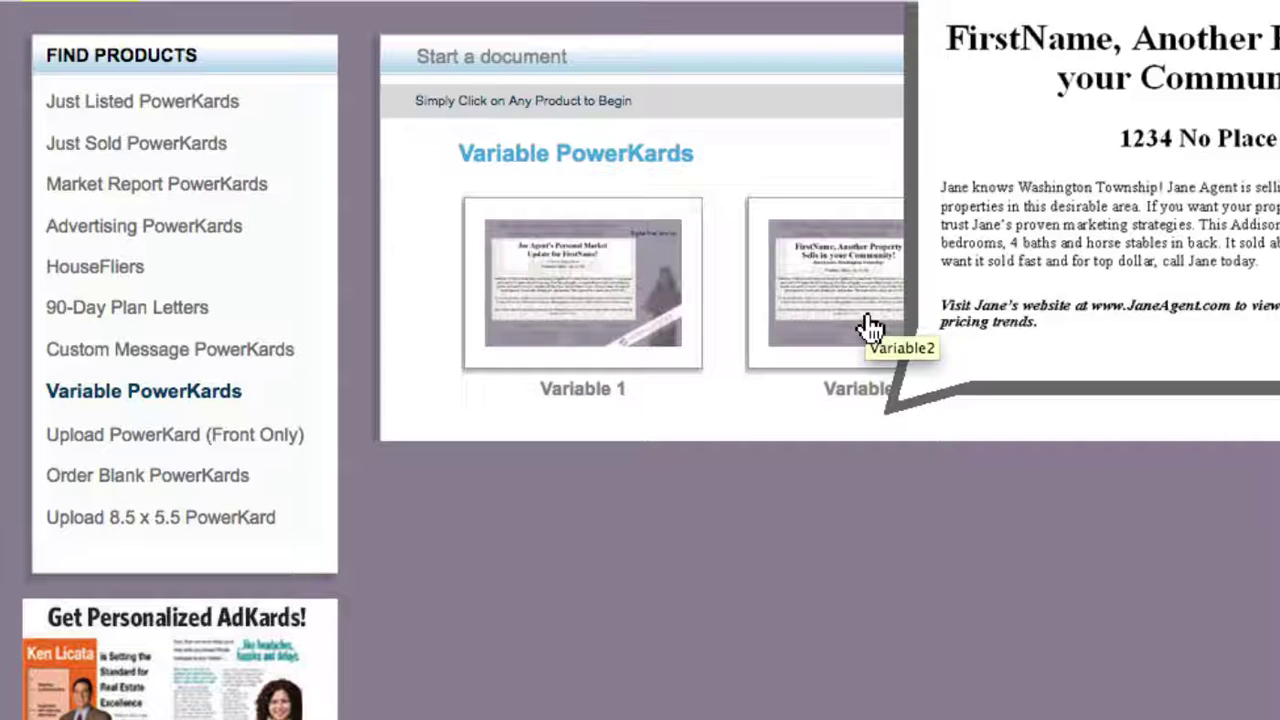
{"action": "mouse_move", "coordinate": [1160, 333]}
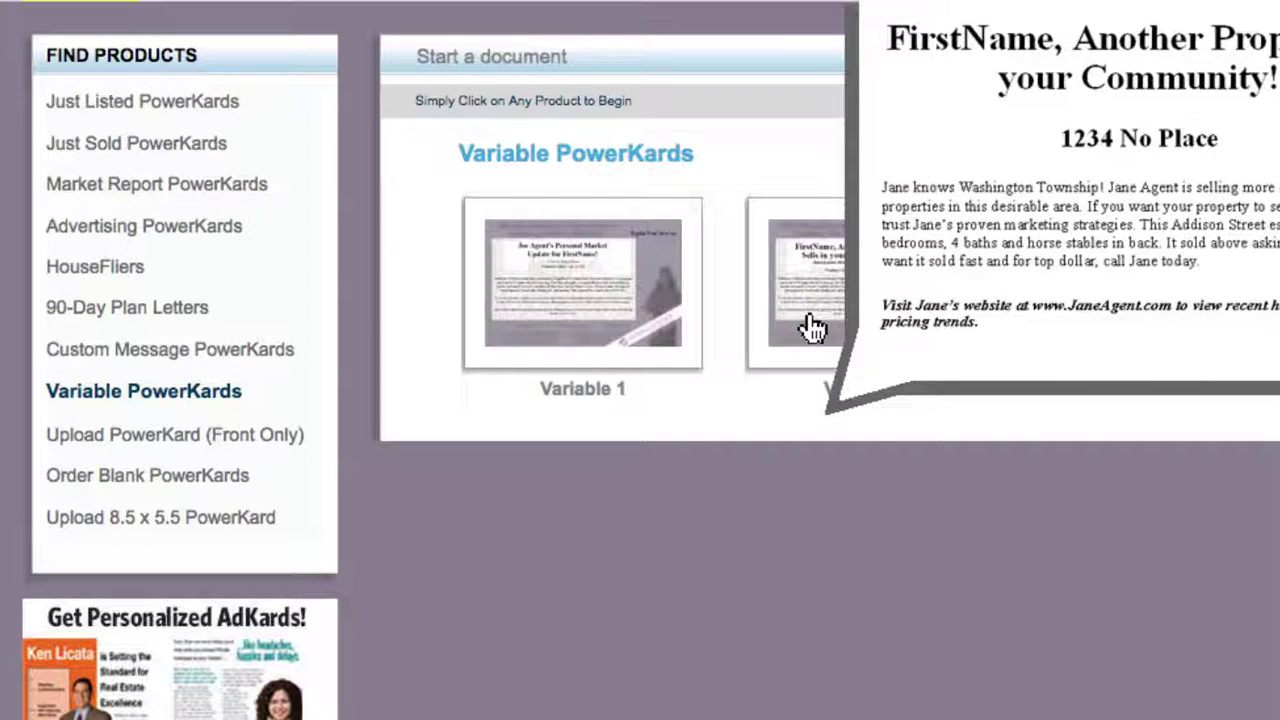
- Start a Variable 2 card, paste the fix-or-repair headline and replace the address field text
{"action": "left_click", "coordinate": [810, 322]}
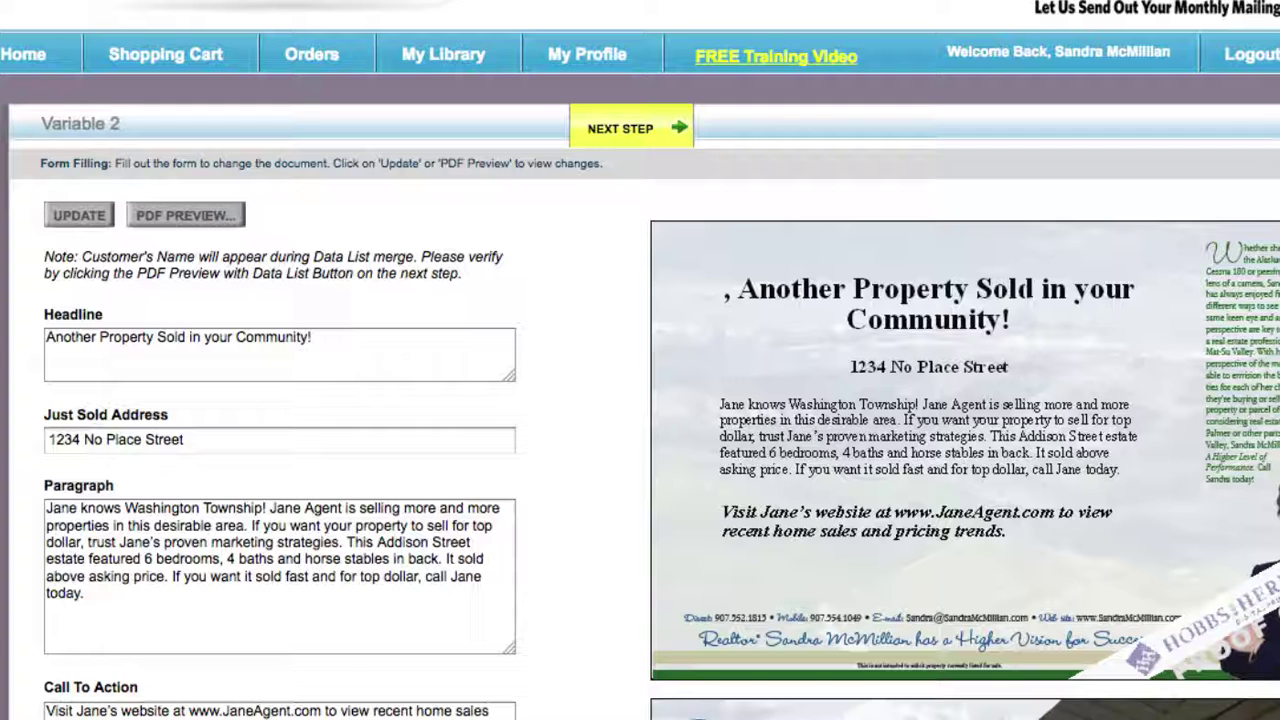
{"action": "triple_click", "coordinate": [420, 360]}
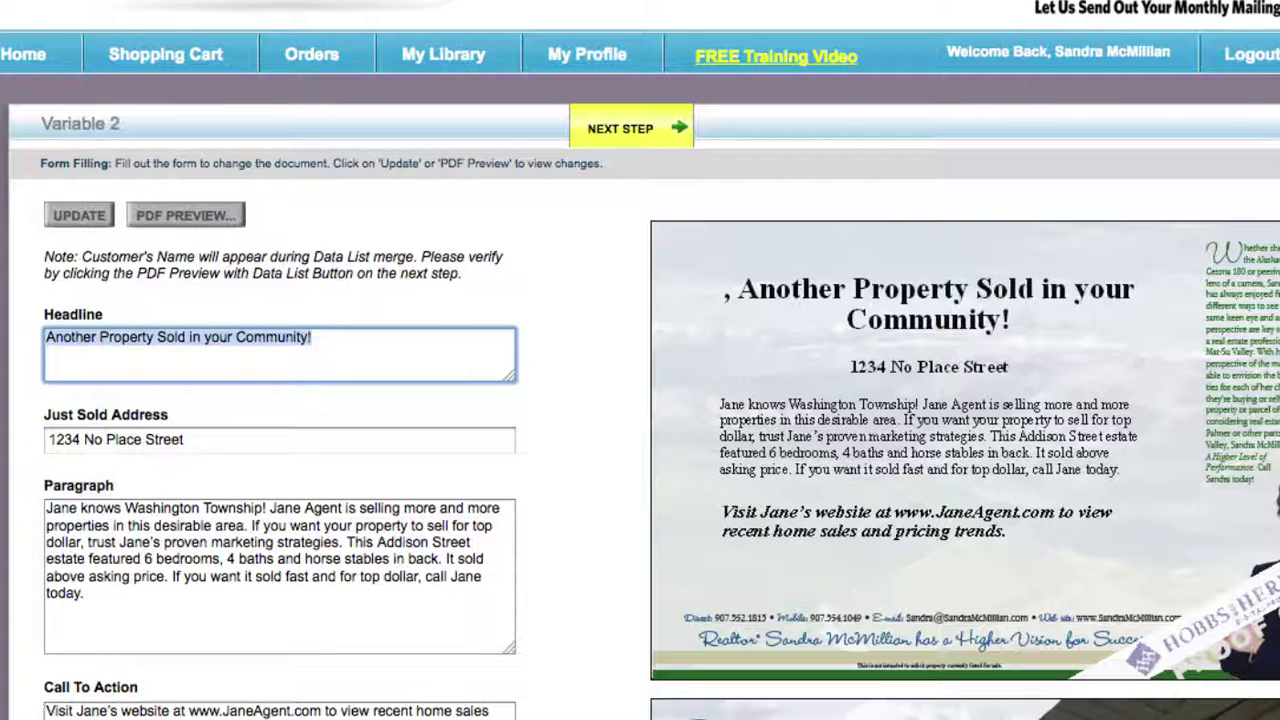
{"action": "type", "text": "What Should You Fix, Repair, Replace or Paint, before you List your home \"For Sale\"?"}
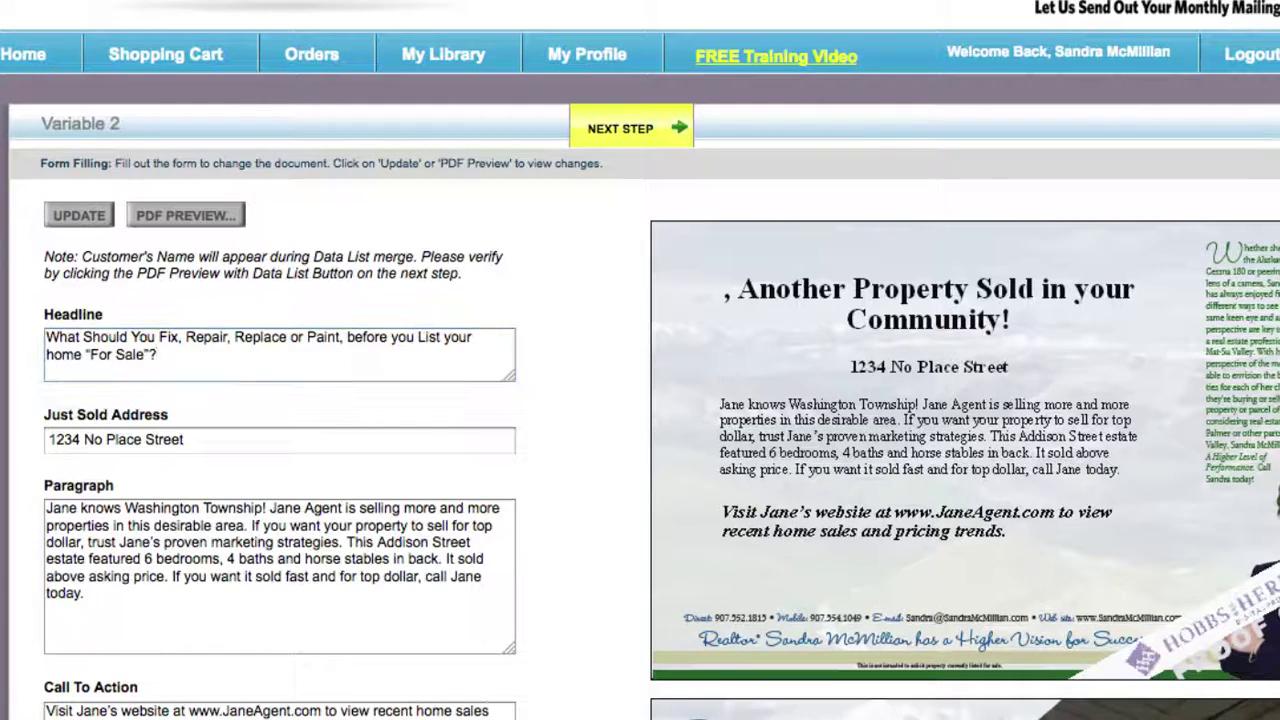
{"action": "left_click", "coordinate": [900, 288]}
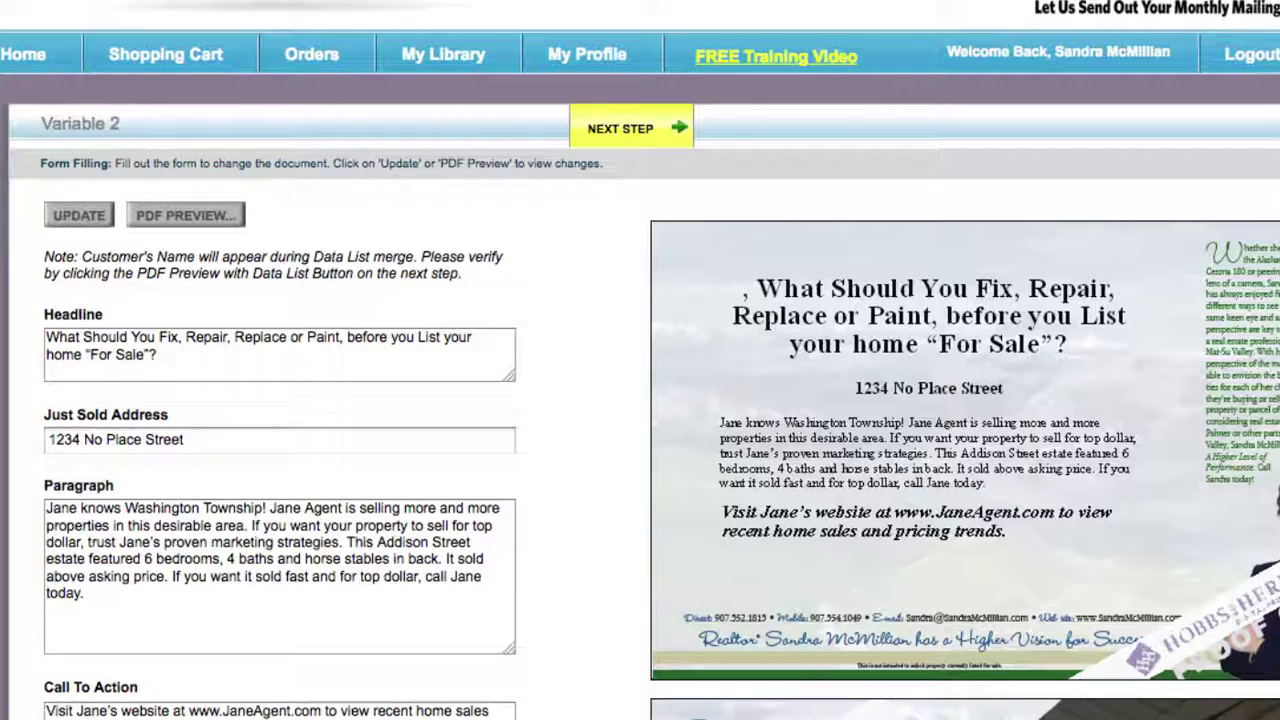
{"action": "triple_click", "coordinate": [206, 440]}
{"action": "key", "text": "ctrl+v"}
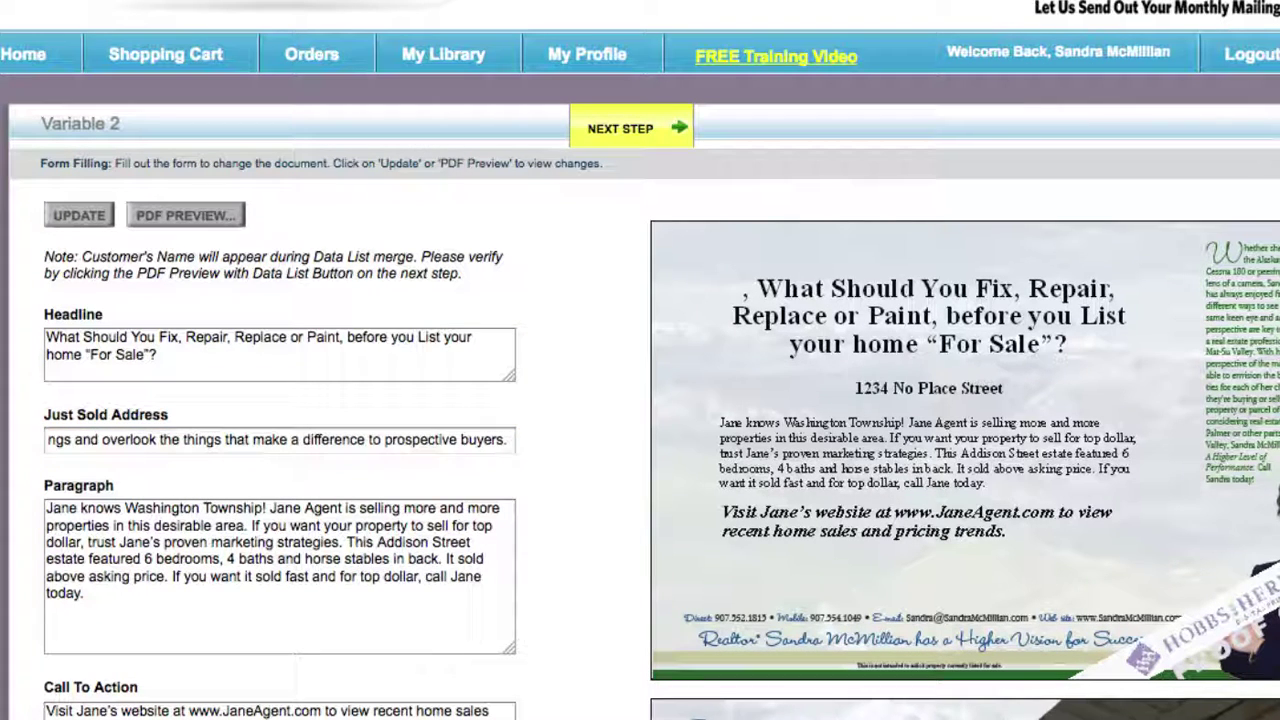
- Paste in the pre-listing walk-through paragraph and the new call to action
{"action": "triple_click", "coordinate": [130, 640]}
{"action": "type", "text": "That is why I created my \"Pre-Listing Walk Through\", I will walk through your home and give you a list of the top things you can do to sell your home fast and for top dollar and I will tell you what not to worry about so you don't waste time and money doing things that don't matter.  My 30-minute walk through could mean tens of thousands of dollars more in your pocket when you do sell your home."}
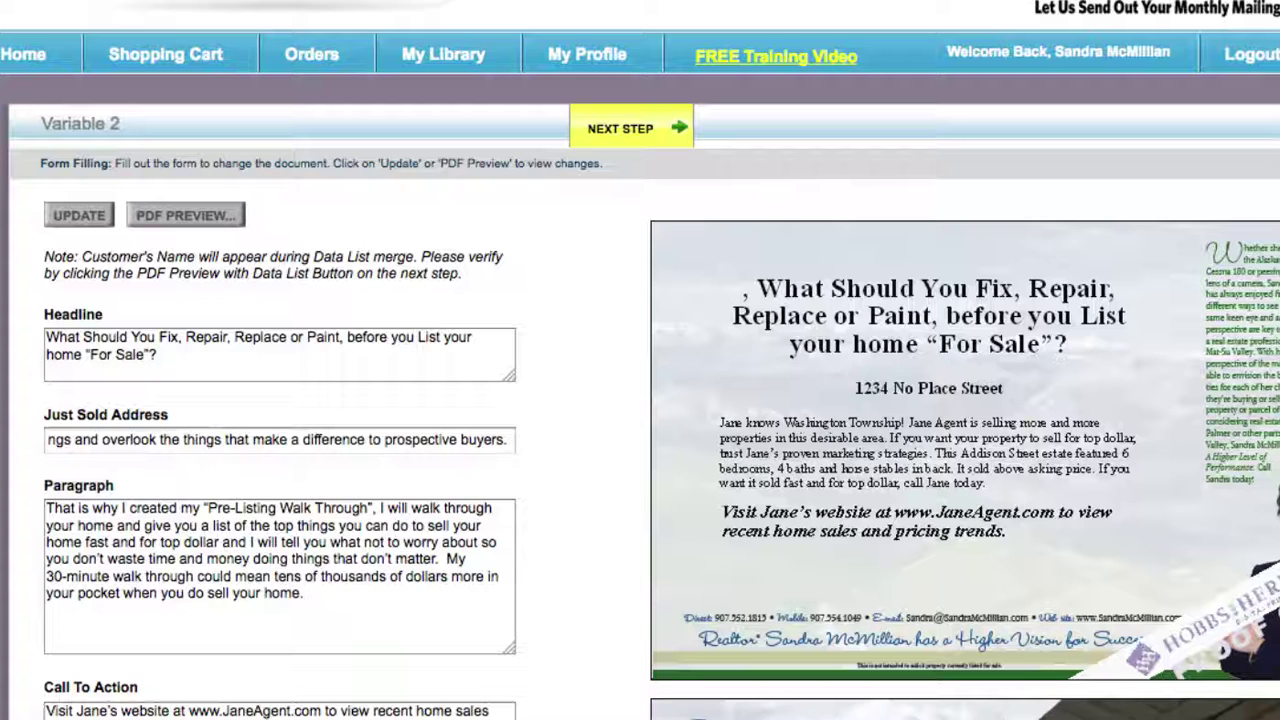
{"action": "left_click", "coordinate": [312, 593]}
{"action": "key", "text": "Tab"}
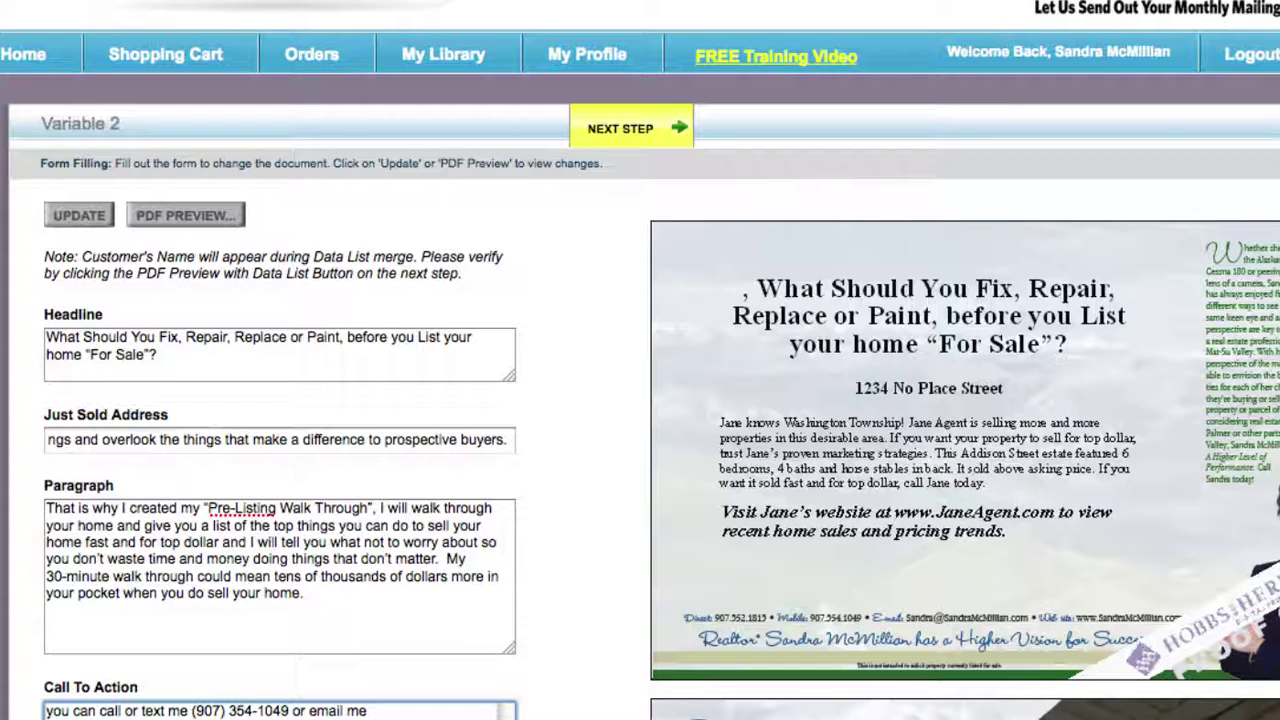
{"action": "key", "text": "Tab"}
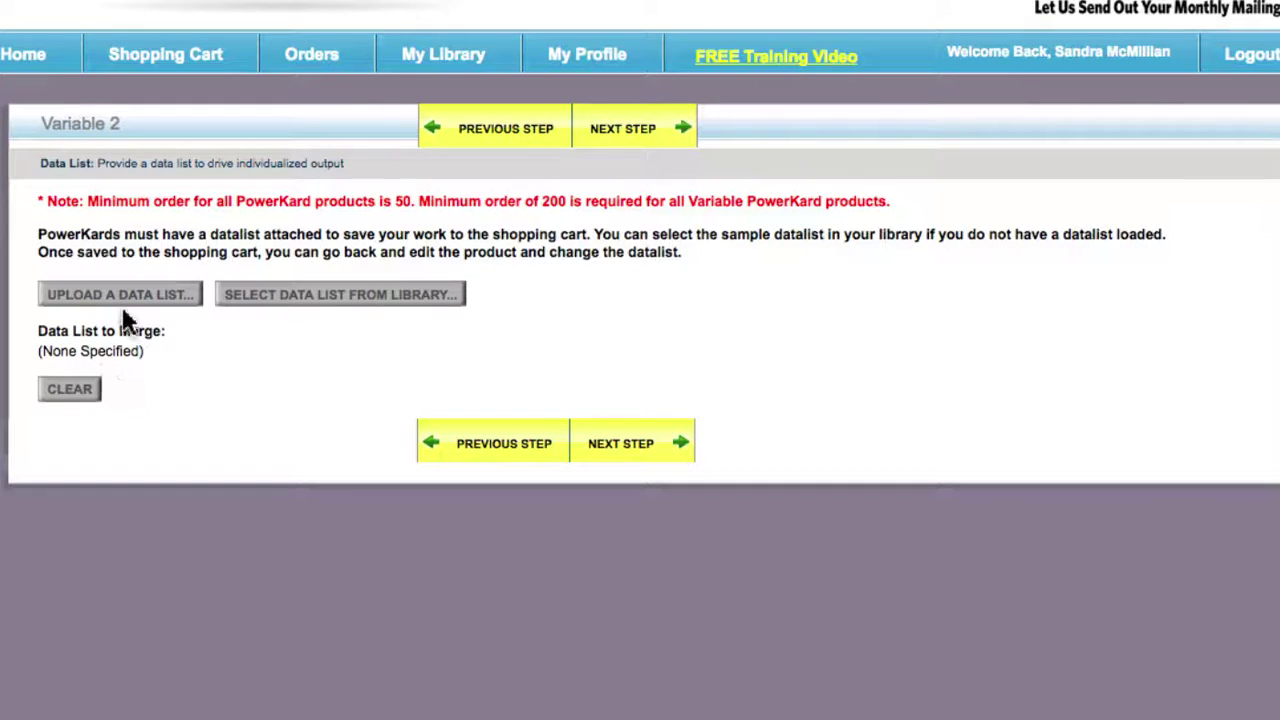
- Attach SampleDatalist_CopyExactly.csv and preview the card merged with it
{"action": "left_click", "coordinate": [303, 307]}
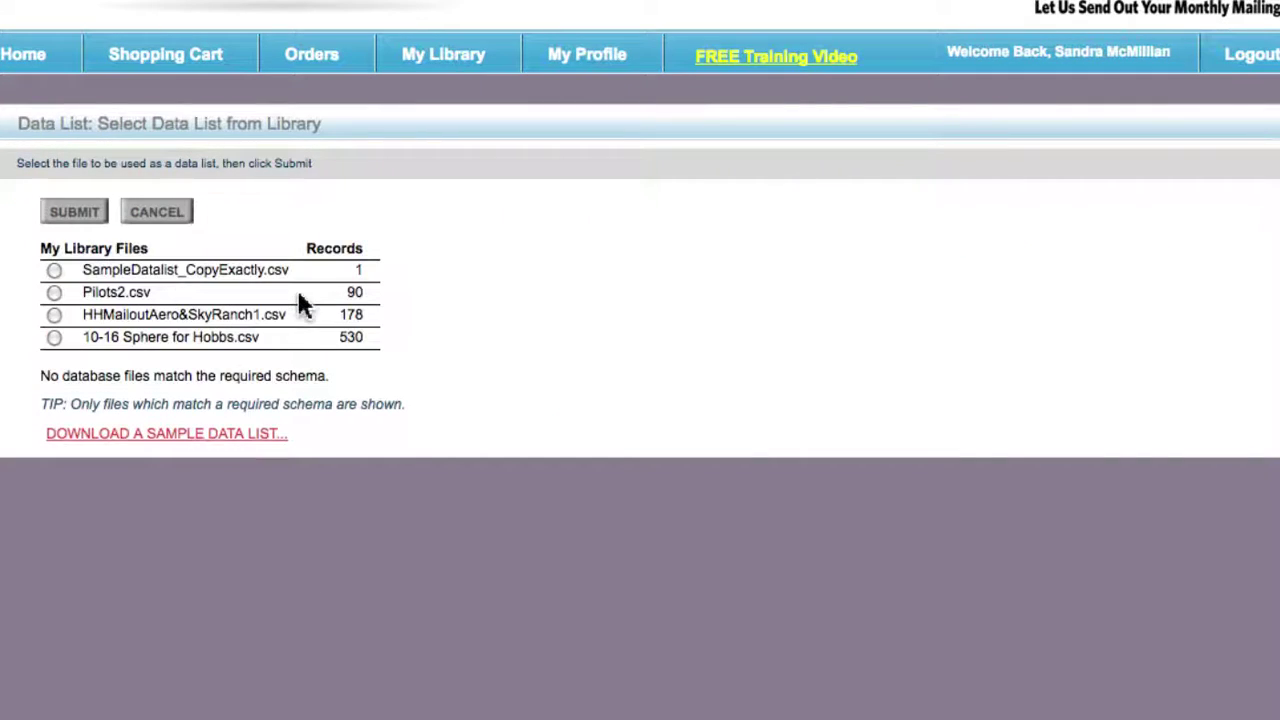
{"action": "left_click", "coordinate": [53, 270]}
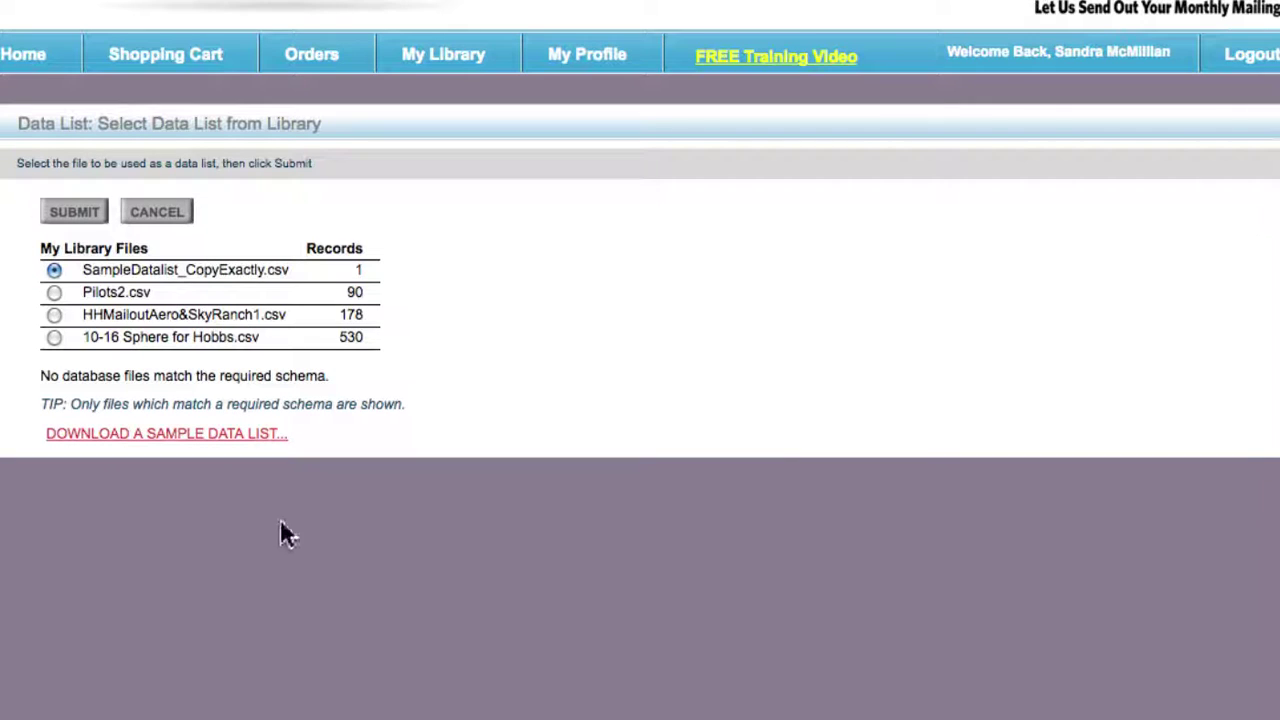
{"action": "left_click", "coordinate": [60, 215]}
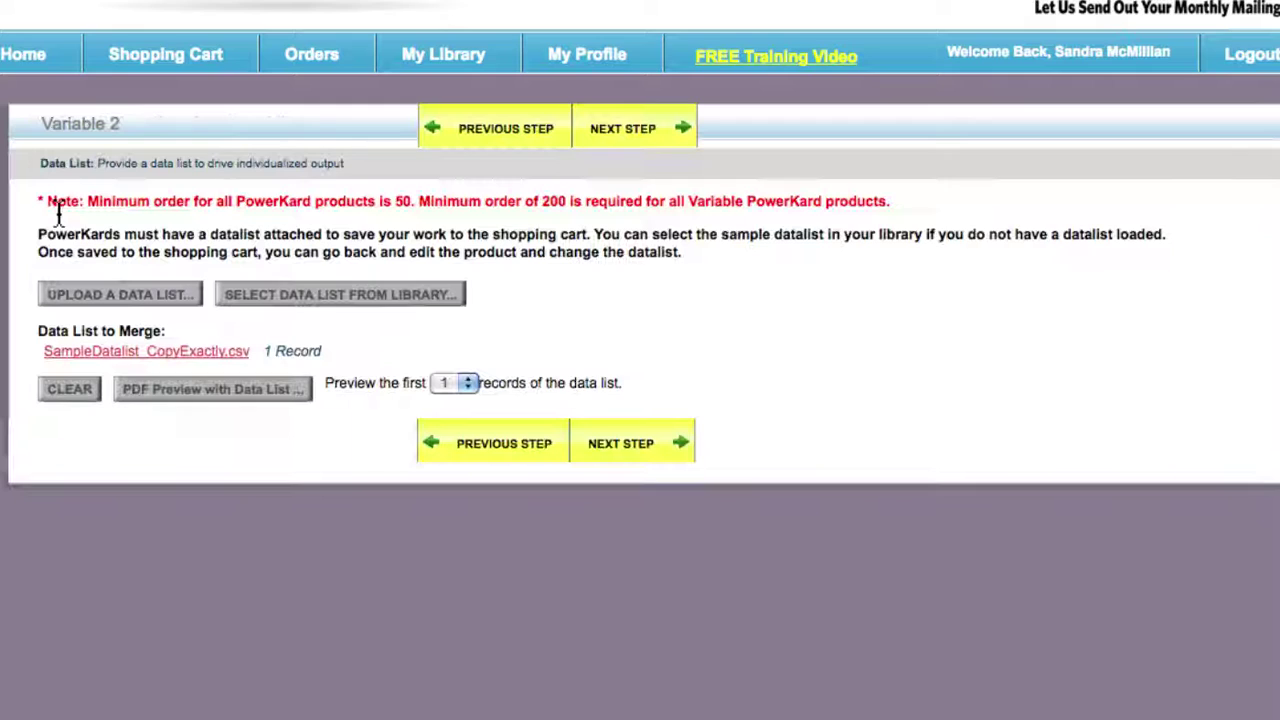
{"action": "left_click", "coordinate": [241, 400]}
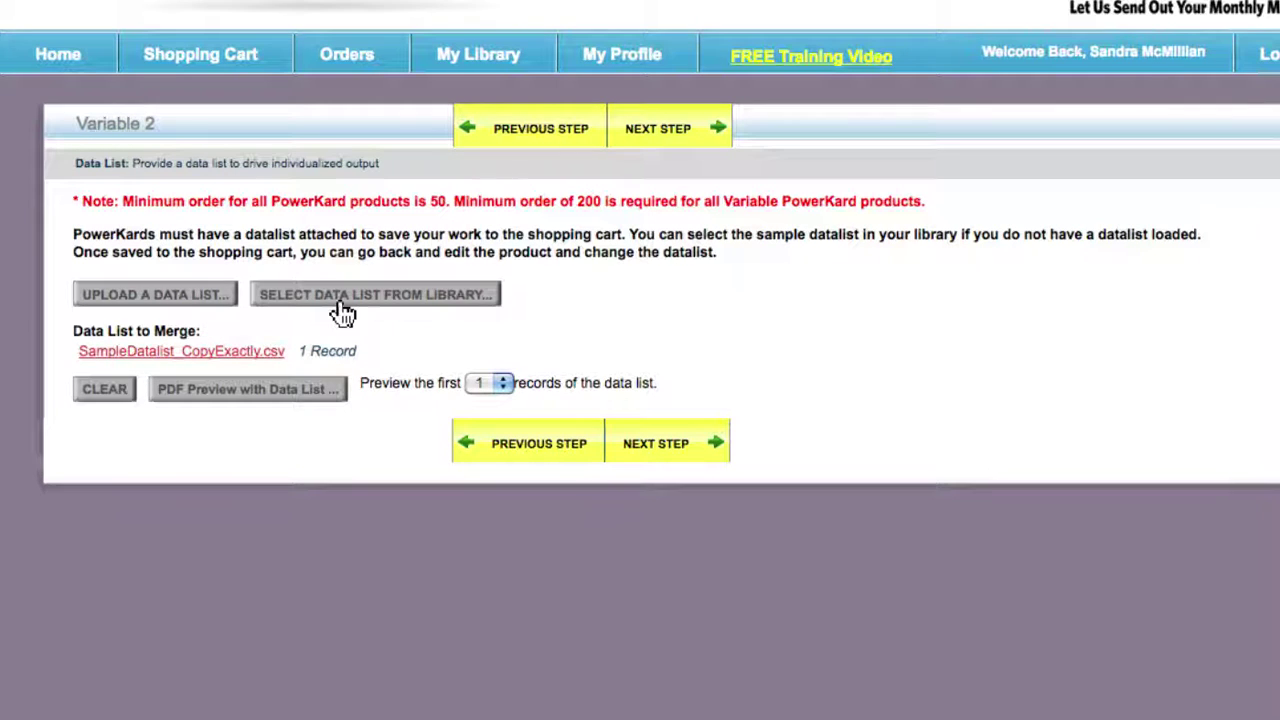
- Swap the merge list for 10-16 Sphere for Hobbs.csv (530 records) and preview again
{"action": "left_click", "coordinate": [347, 300]}
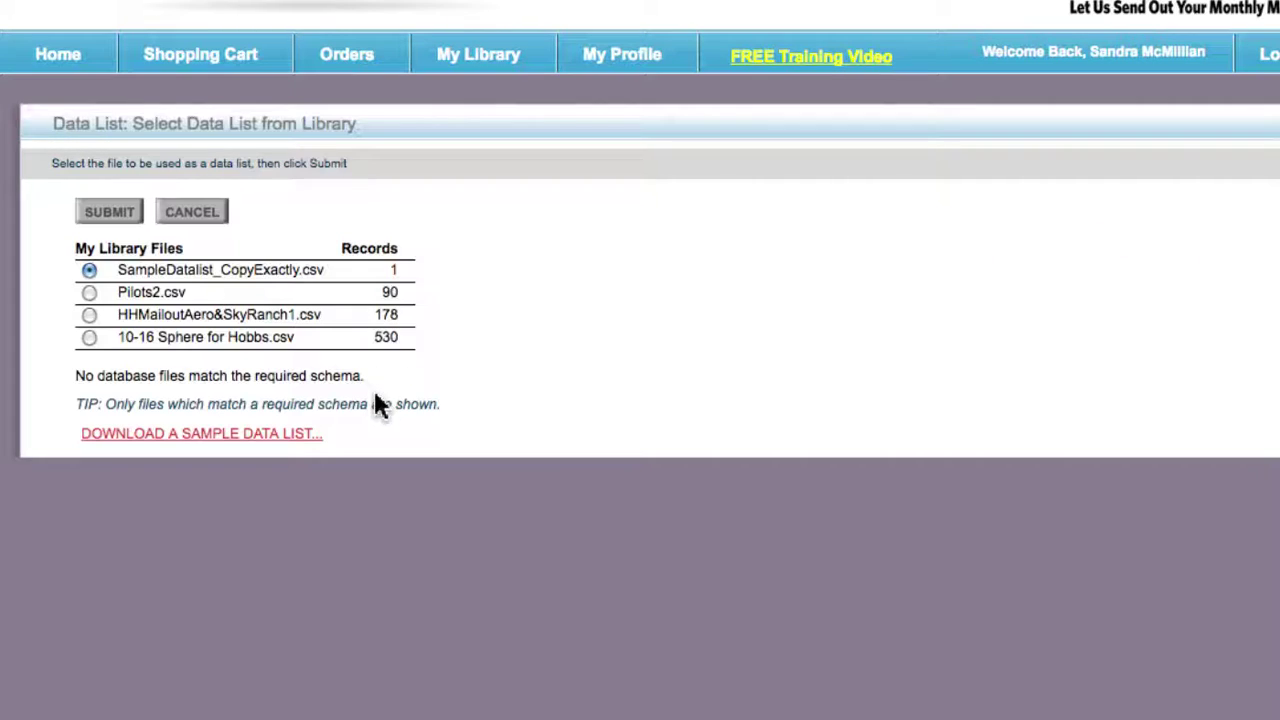
{"action": "left_click", "coordinate": [88, 316]}
{"action": "left_click", "coordinate": [89, 337]}
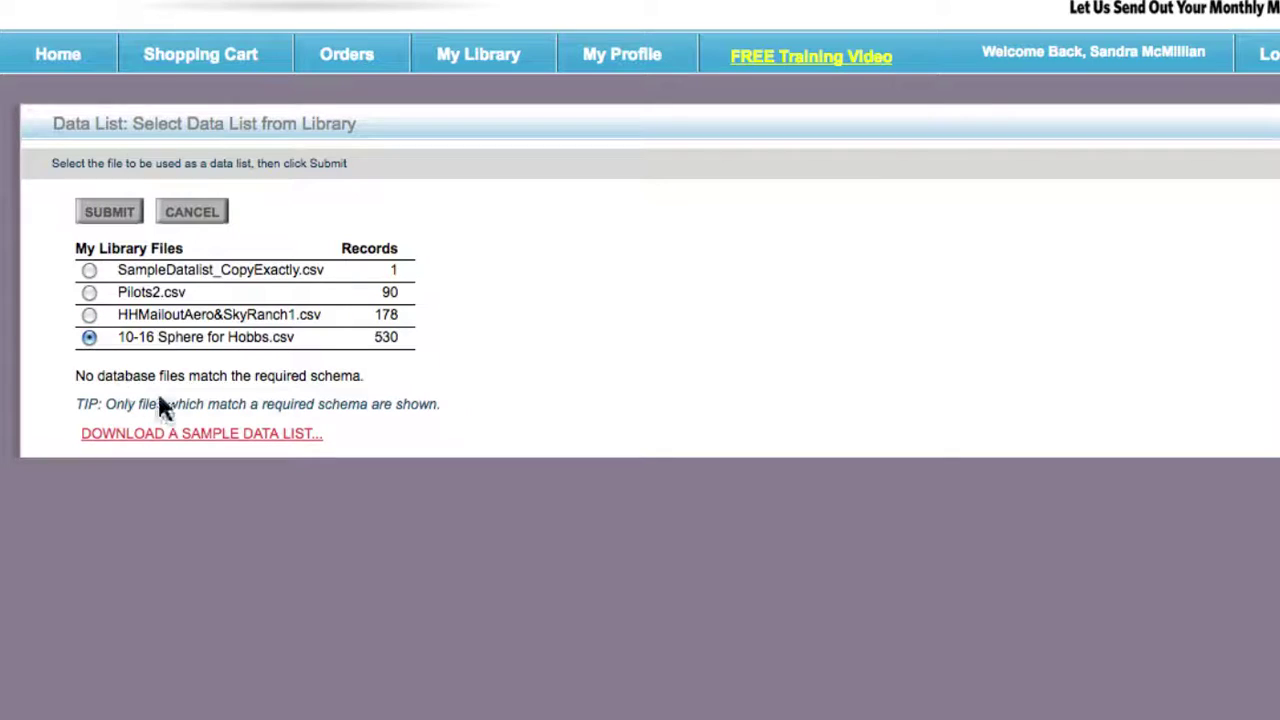
{"action": "left_click", "coordinate": [104, 214]}
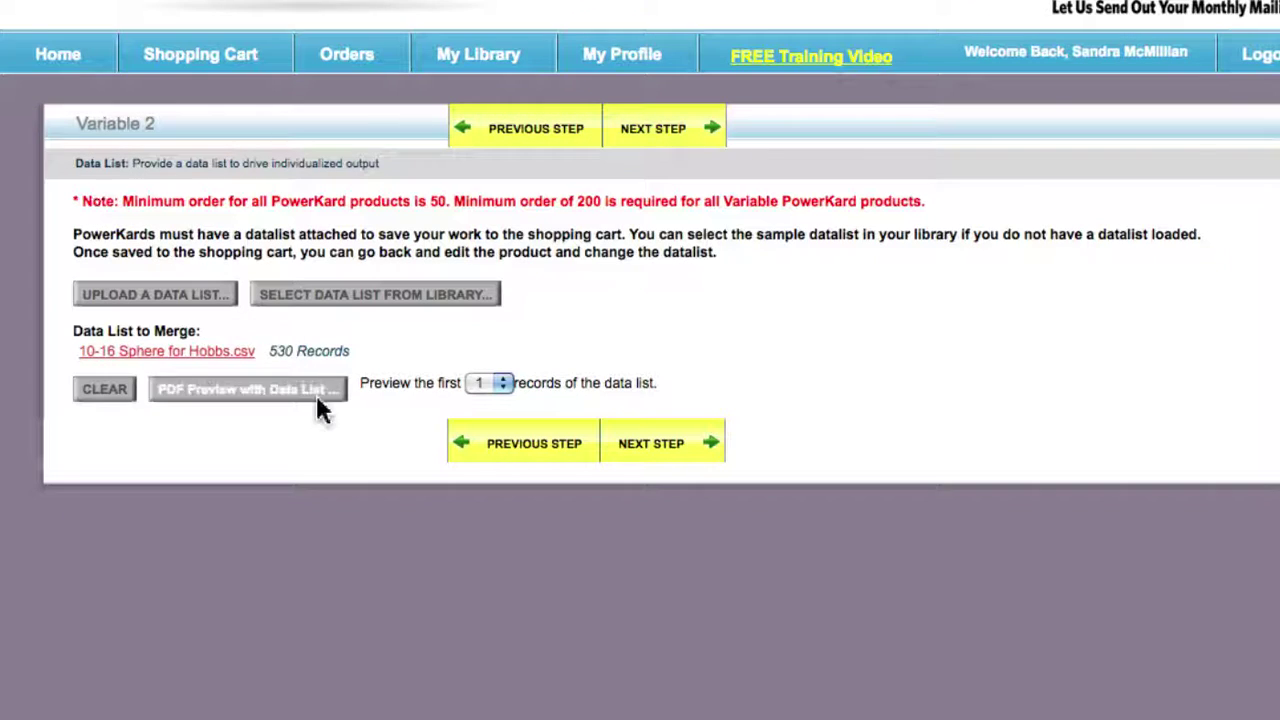
{"action": "left_click", "coordinate": [244, 393]}
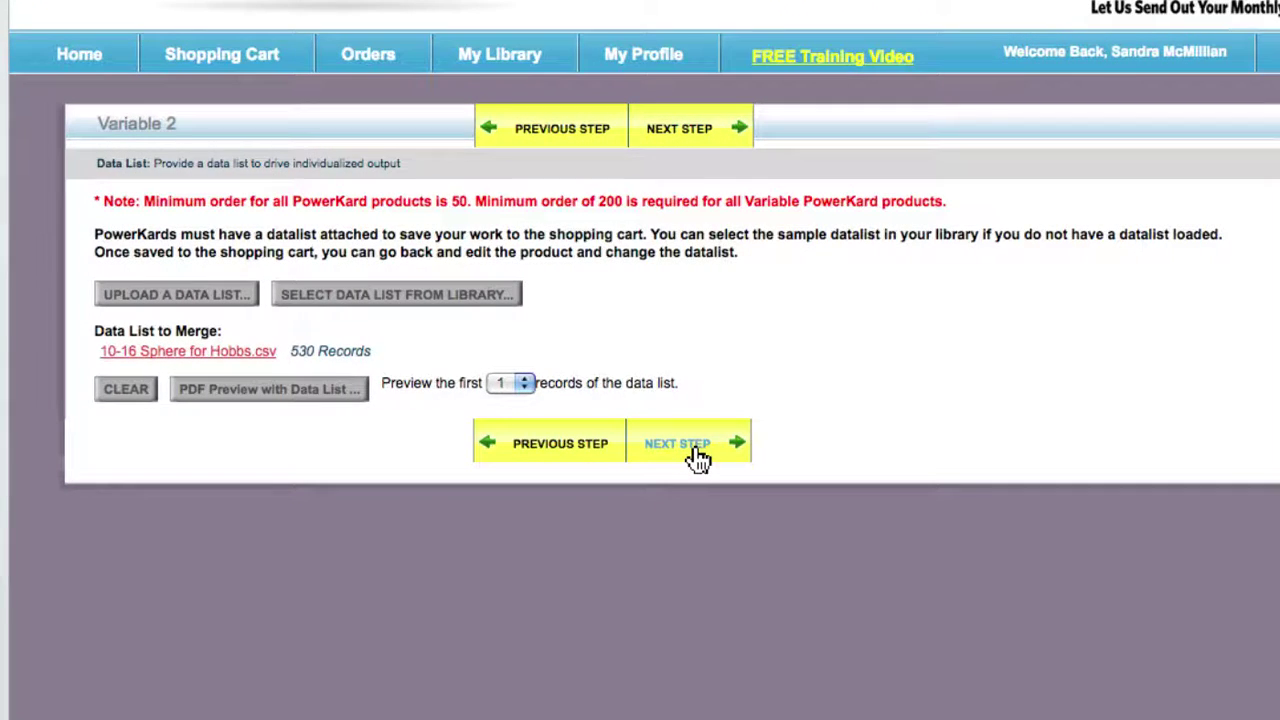
- Advance past printing and change the description from 'Variable 2' to 'Pre Listing Walk Through Offer'
{"action": "left_click", "coordinate": [698, 455]}
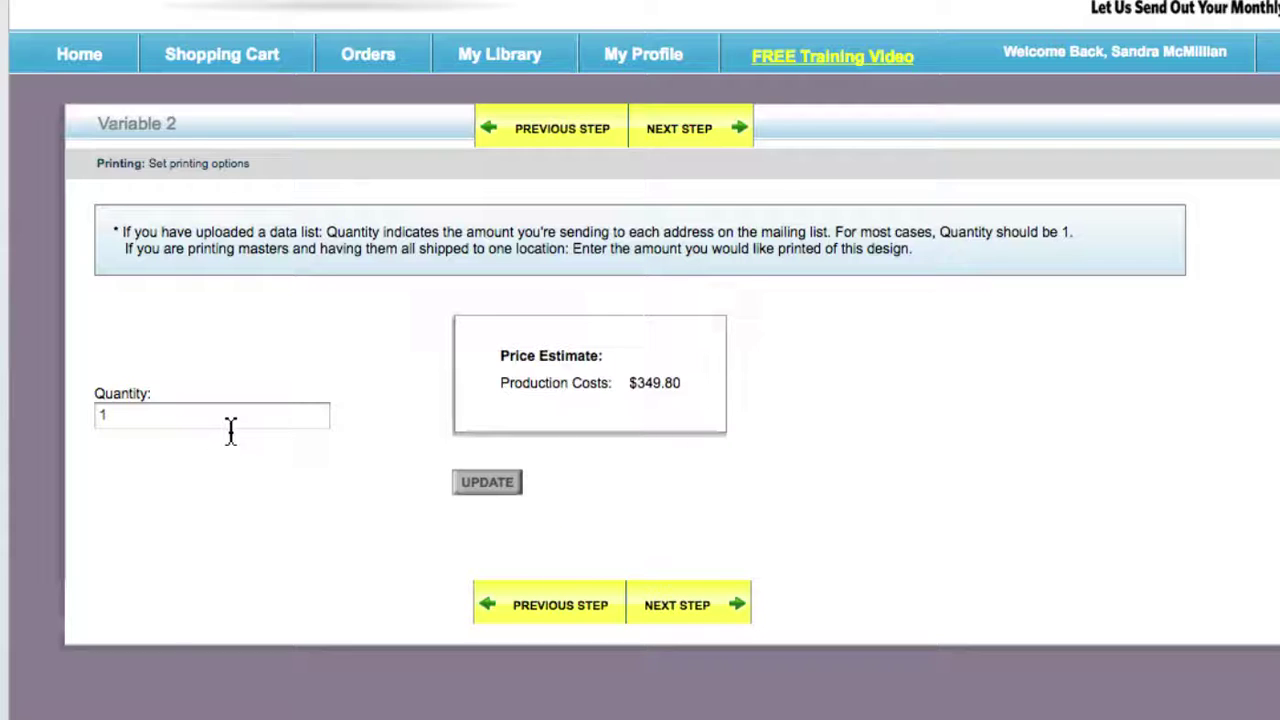
{"action": "left_click", "coordinate": [700, 612]}
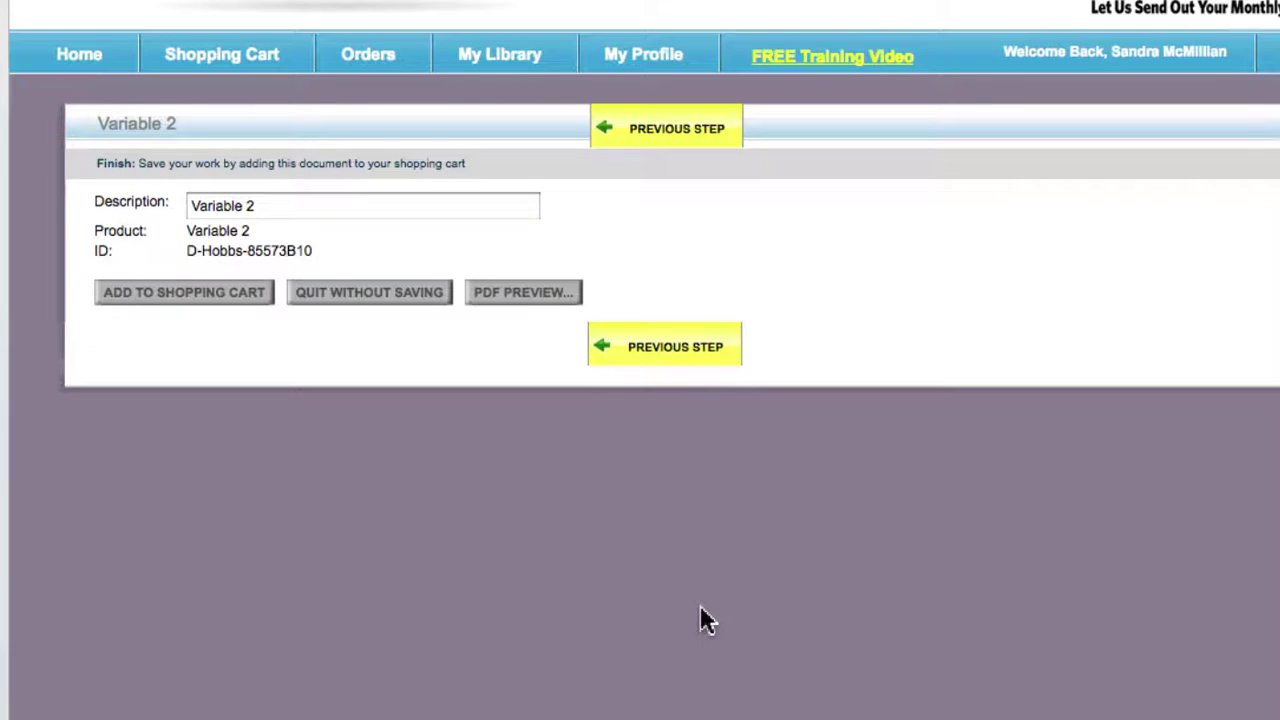
{"action": "left_click_drag", "start_coordinate": [289, 211], "coordinate": [140, 208]}
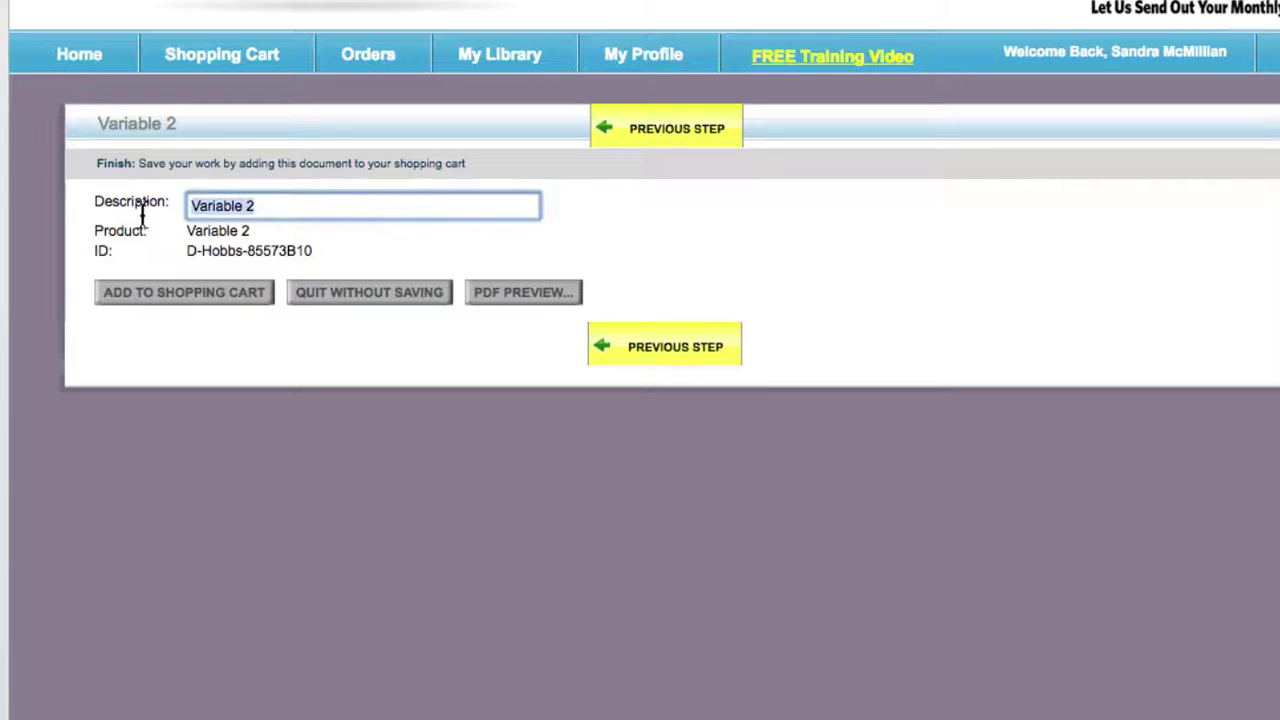
{"action": "key", "text": "BackSpace"}
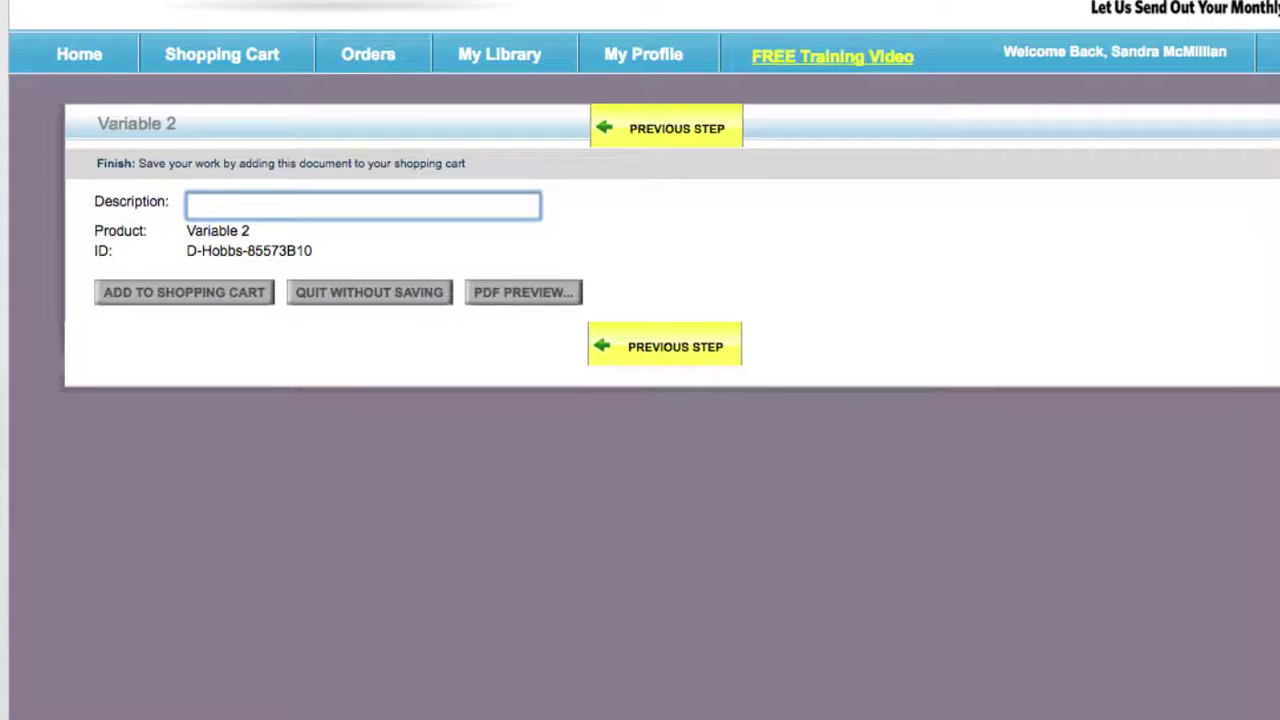
{"action": "type", "text": "What"}
{"action": "key", "text": "BackSpace"}
{"action": "key", "text": "BackSpace"}
{"action": "key", "text": "BackSpace"}
{"action": "key", "text": "BackSpace"}
{"action": "type", "text": "P"}
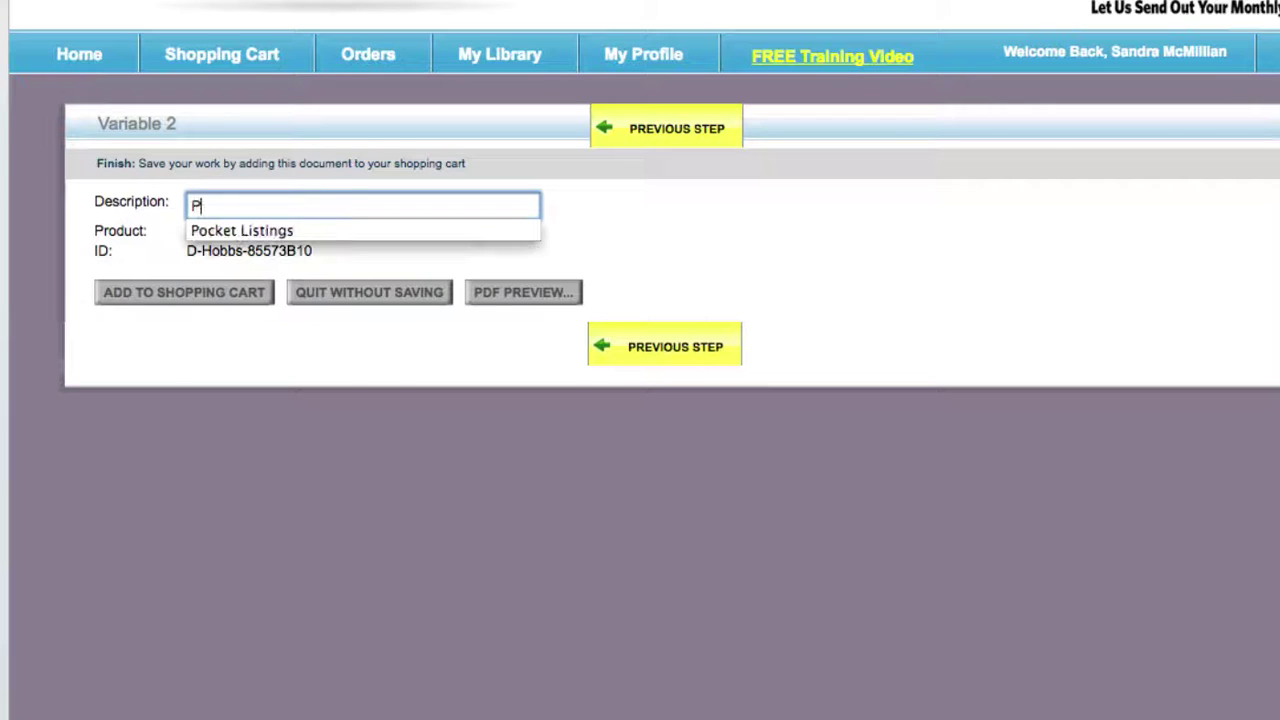
{"action": "type", "text": "re Li"}
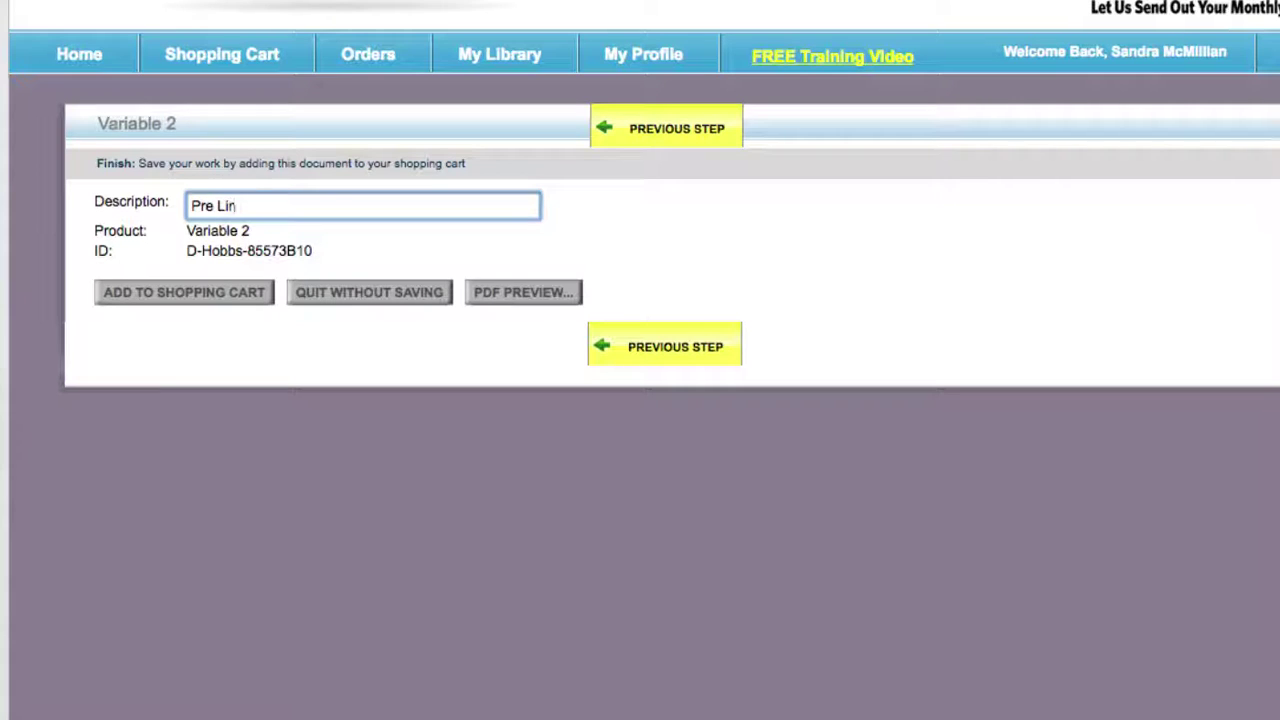
{"action": "type", "text": "sting Walk Throuhg"}
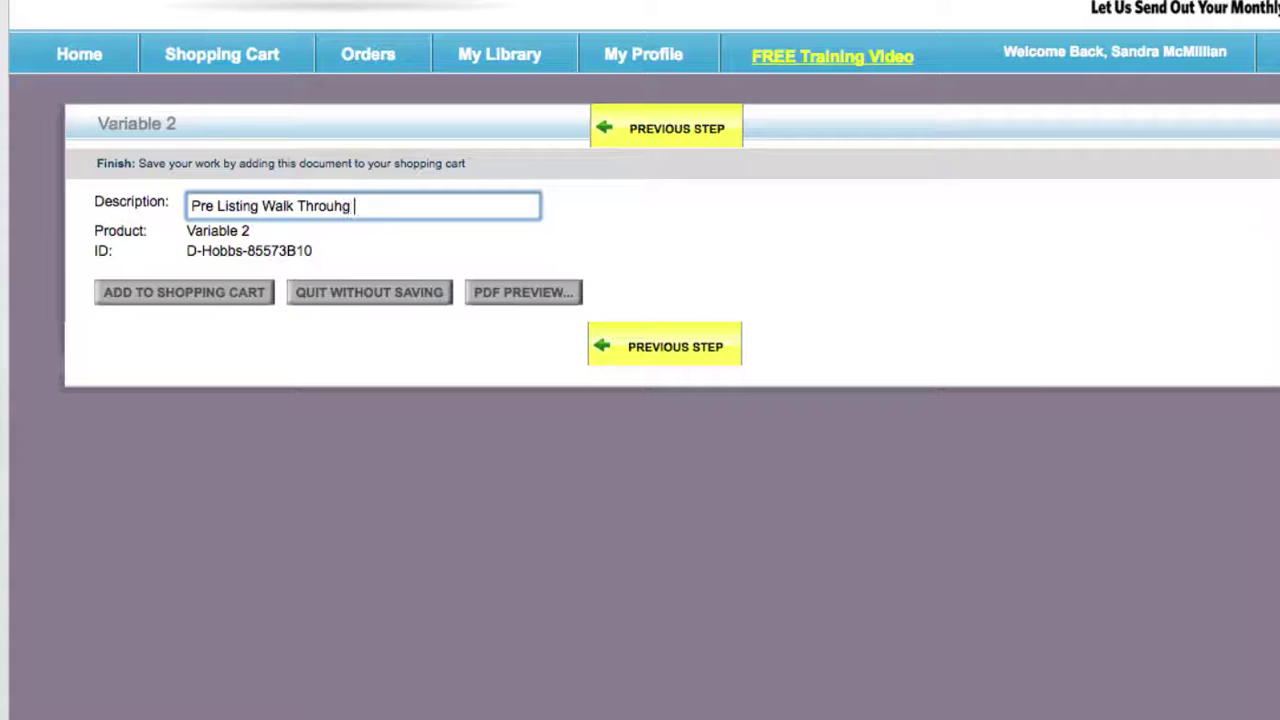
{"action": "key", "text": "BackSpace"}
{"action": "key", "text": "BackSpace"}
{"action": "key", "text": "BackSpace"}
{"action": "type", "text": "ugh Offer"}
- Add the Pre Listing Walk Through Offer card to the shopping cart and proceed to checkout
{"action": "left_click", "coordinate": [164, 311]}
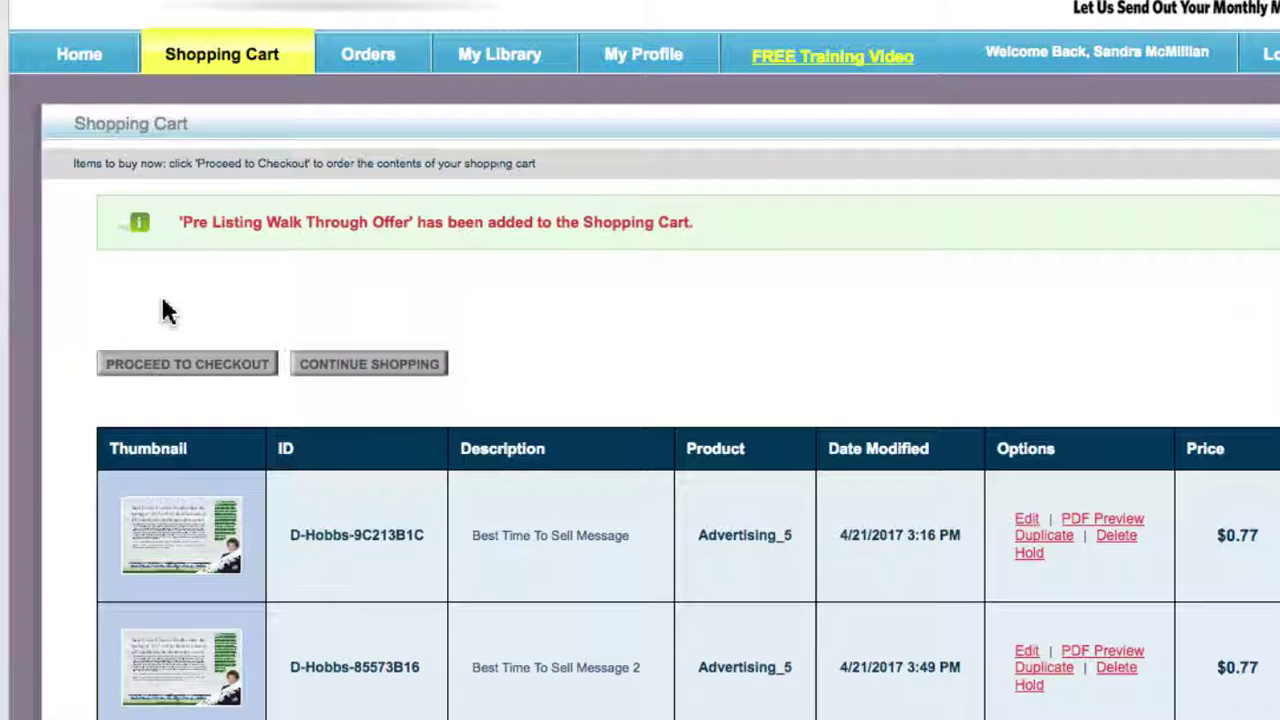
{"action": "left_click", "coordinate": [174, 366]}
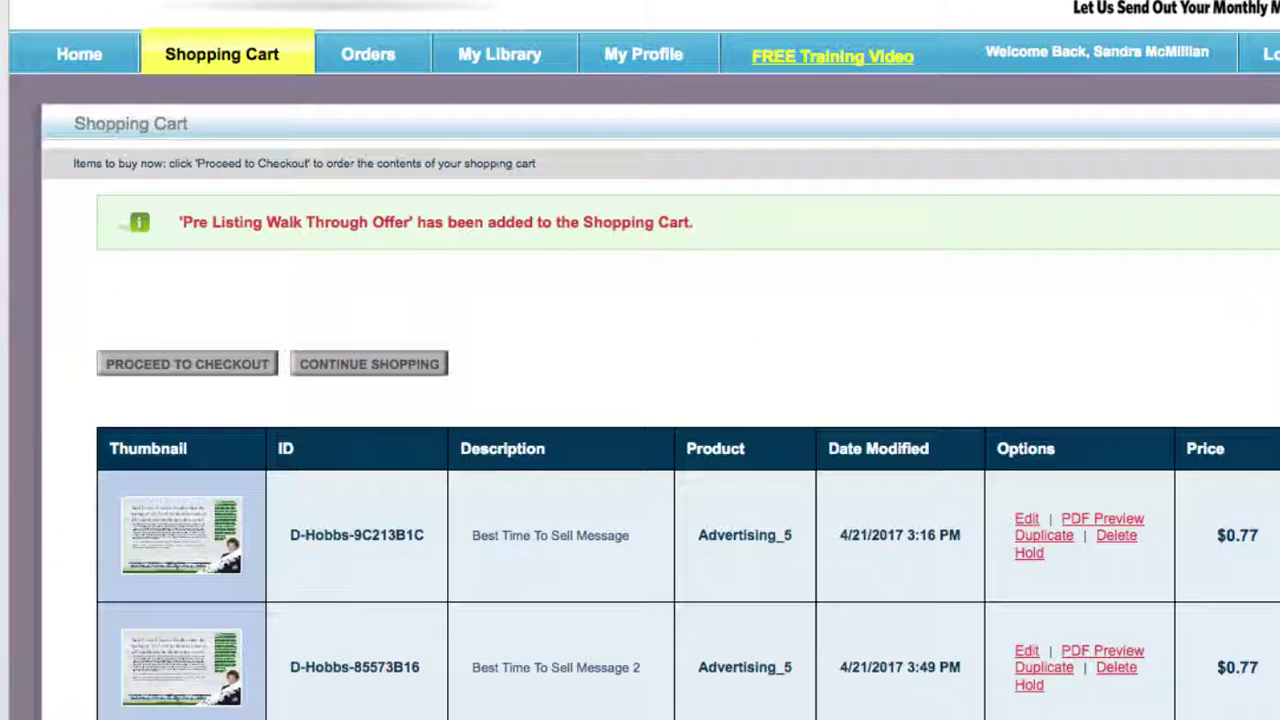